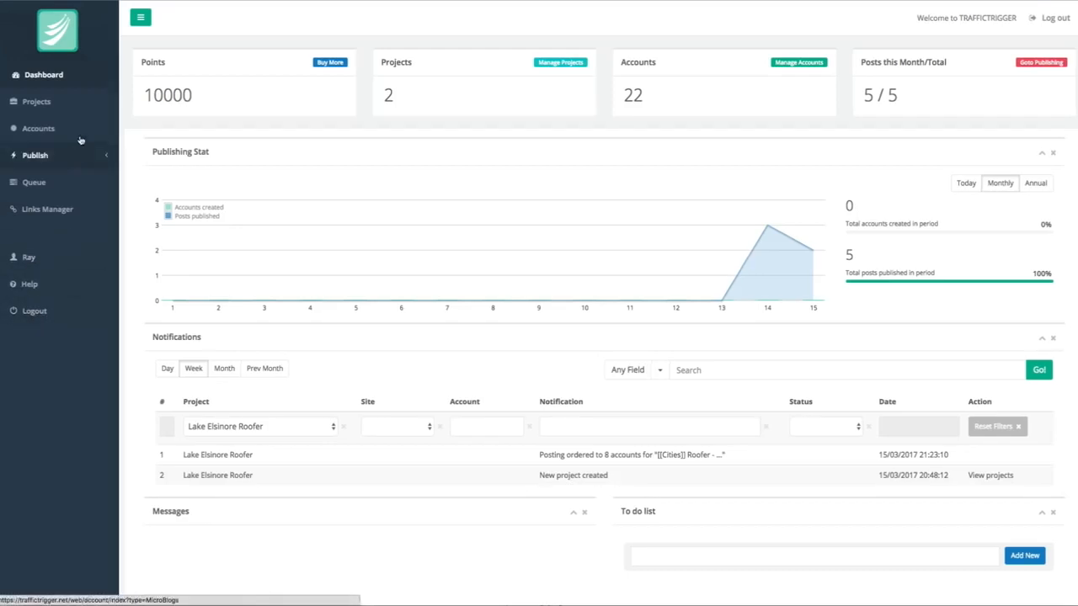
# Create a new project named "San Diego Roofer" with the description "Roofing videos for San Diego are".
pyautogui.scroll(-1, 35, 106)
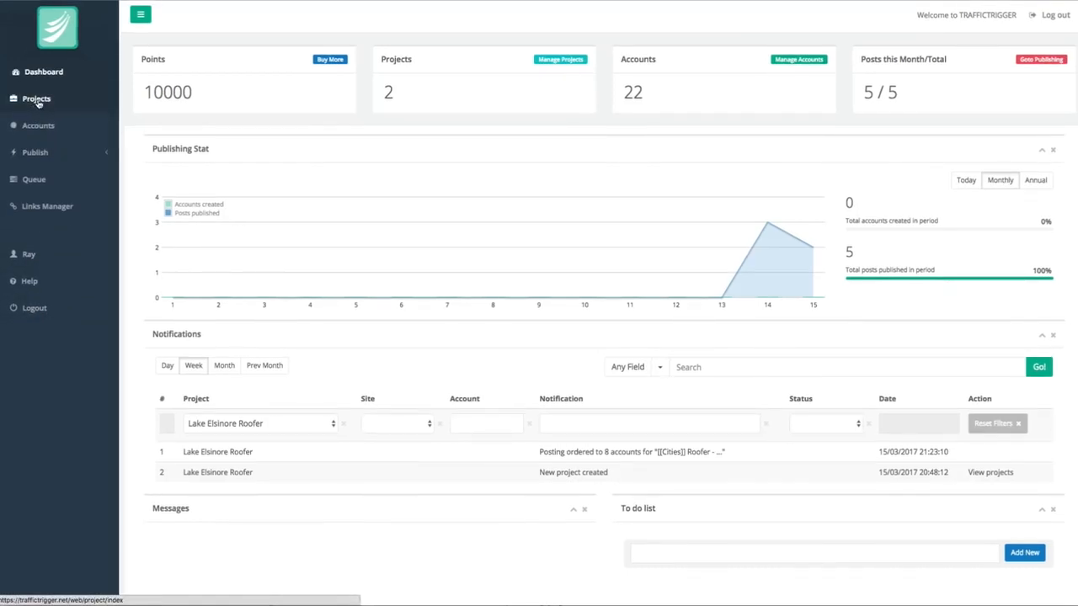
pyautogui.click(38, 102)
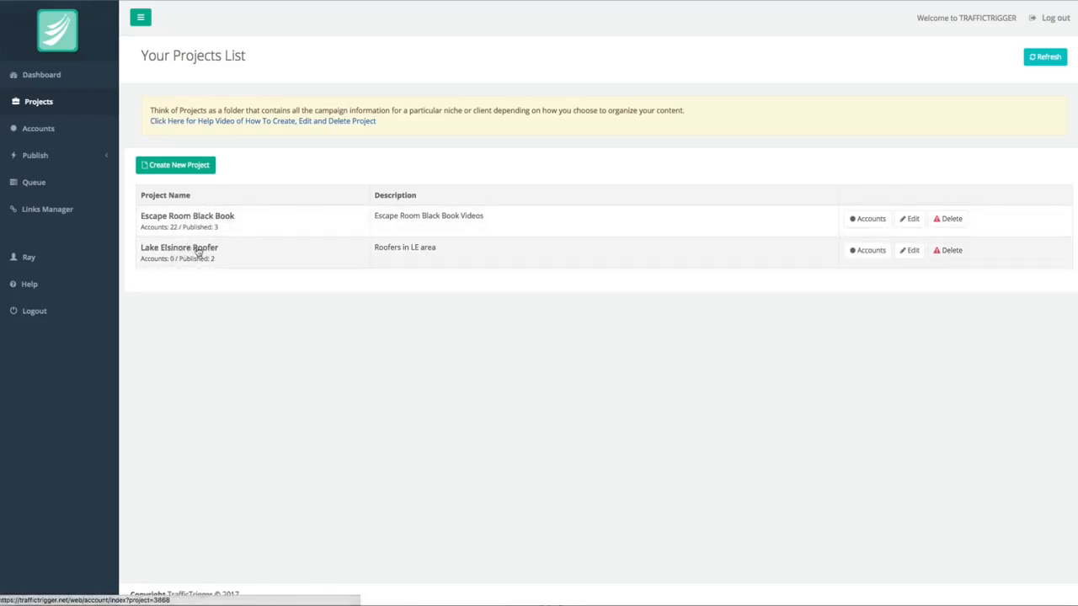
pyautogui.click(190, 166)
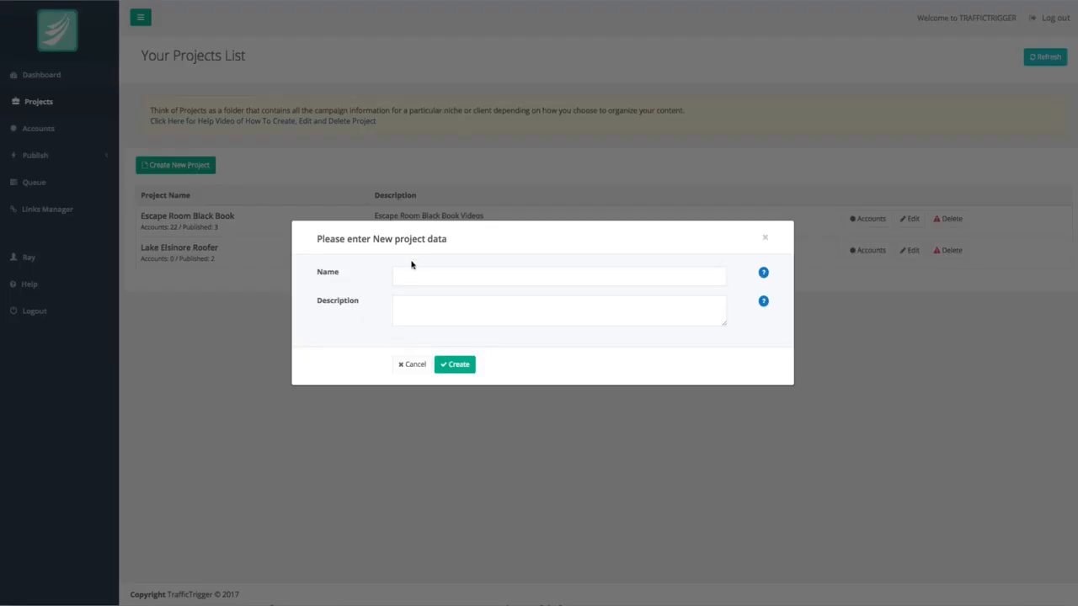
pyautogui.click(423, 276)
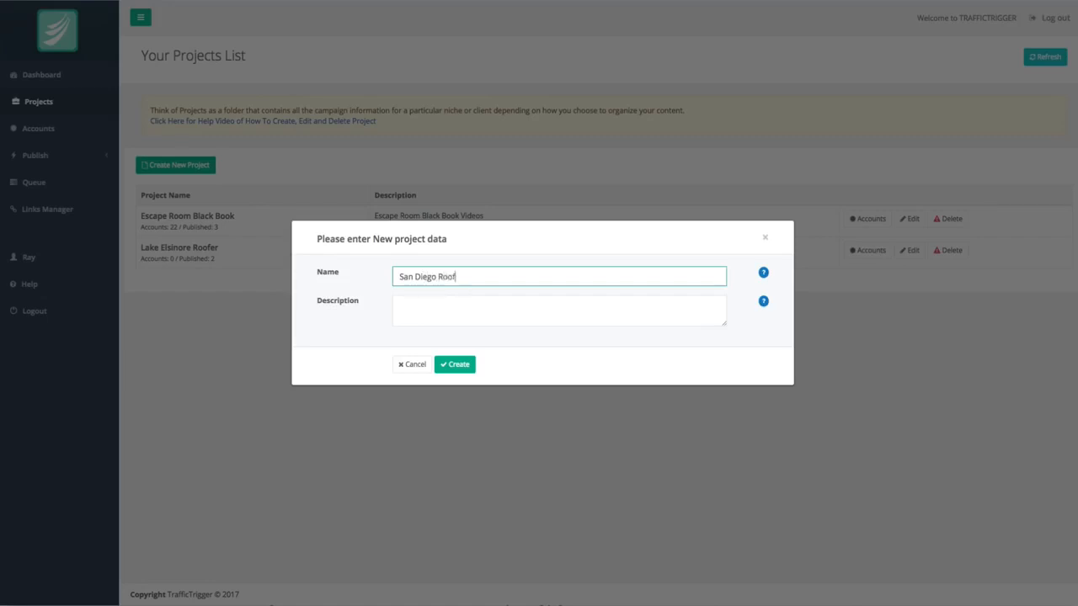
pyautogui.write('er')
pyautogui.press('Tab')
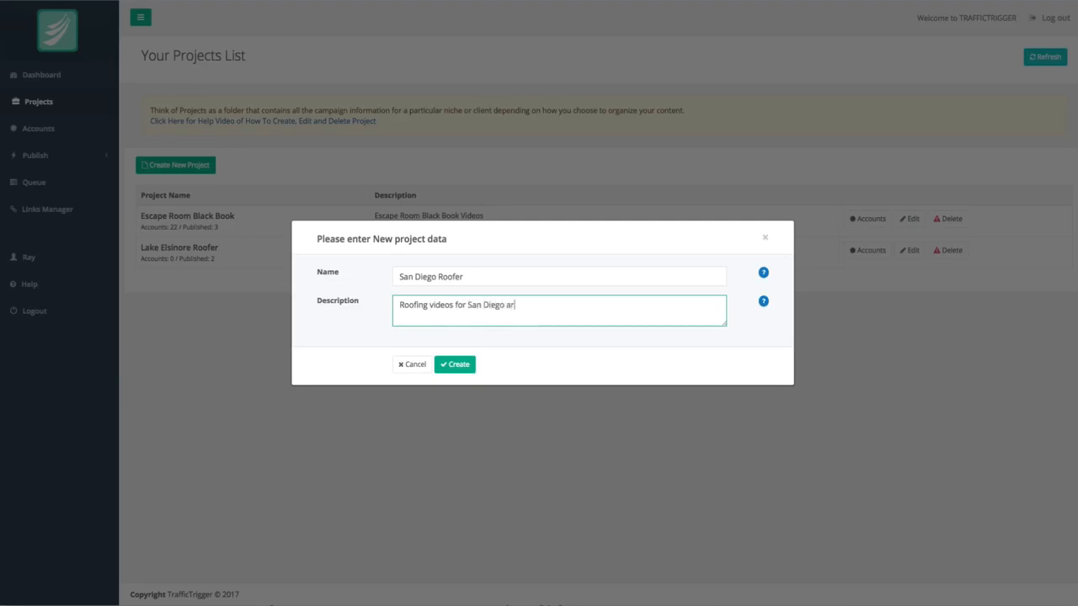
pyautogui.click(459, 366)
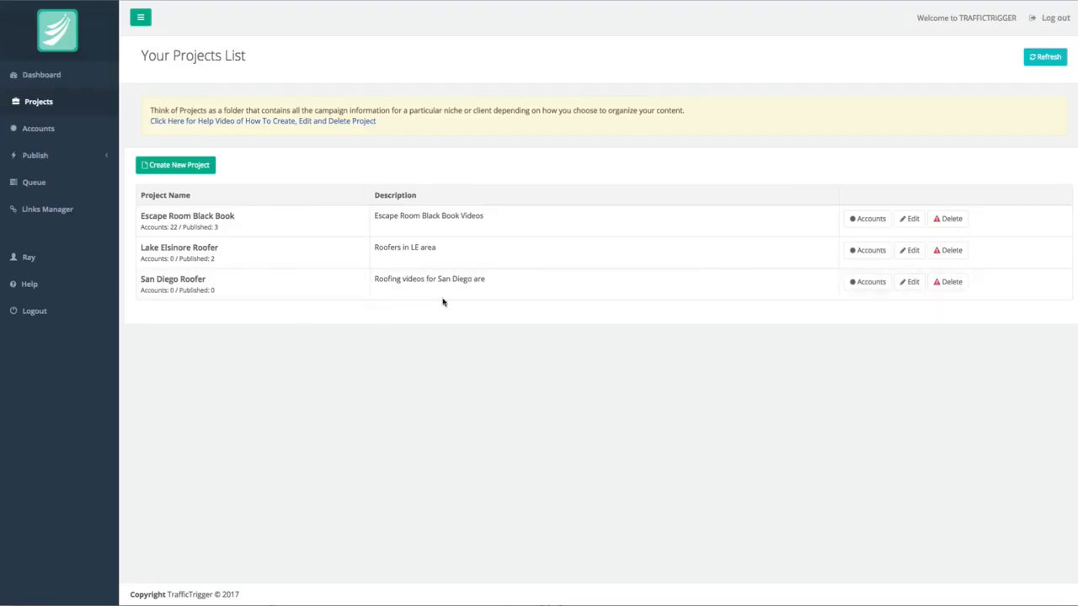
# View the San Diego Roofer project's edit form, then open its accounts and expand the Twitter and Pinterest login fields.
pyautogui.click(911, 282)
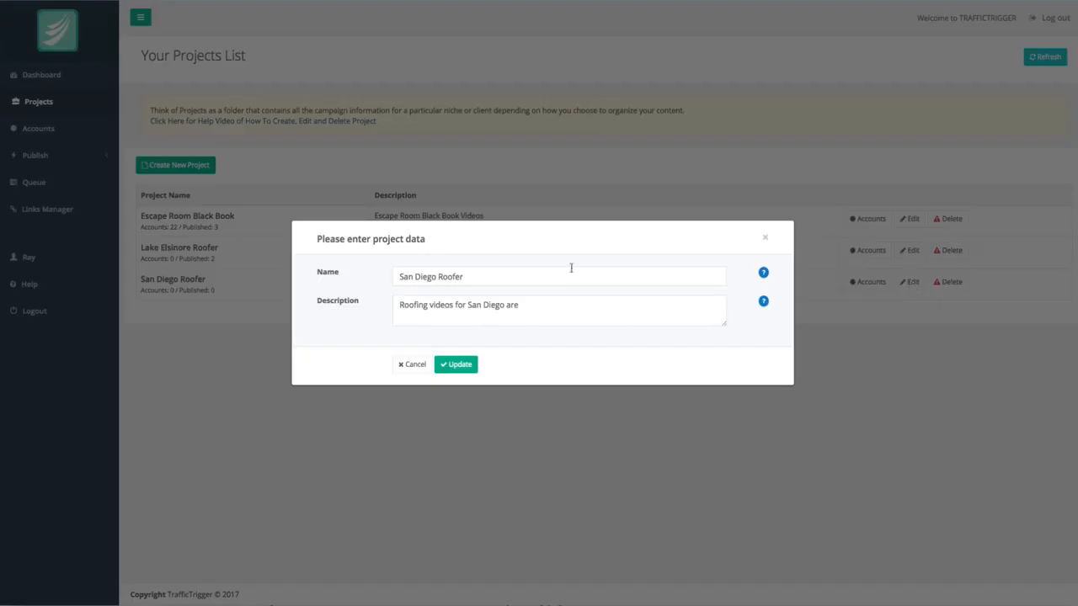
pyautogui.click(765, 239)
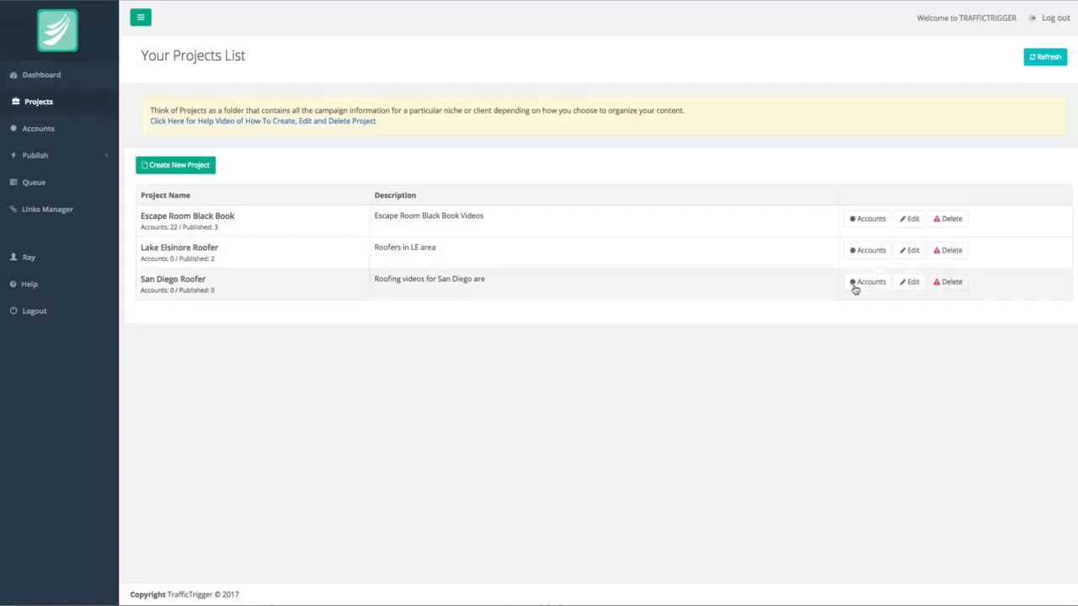
pyautogui.click(854, 287)
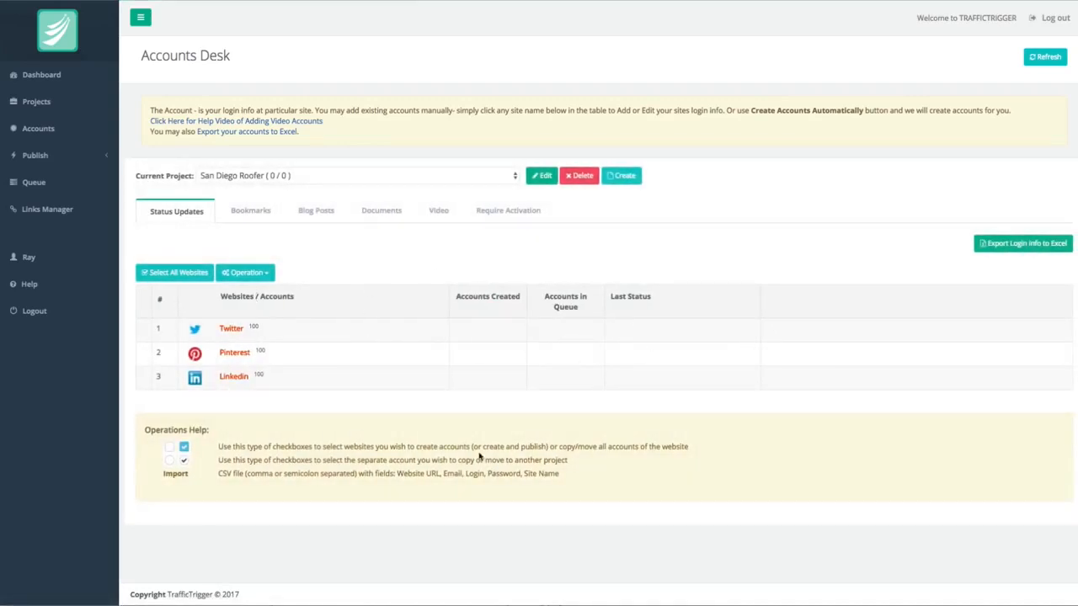
pyautogui.click(233, 327)
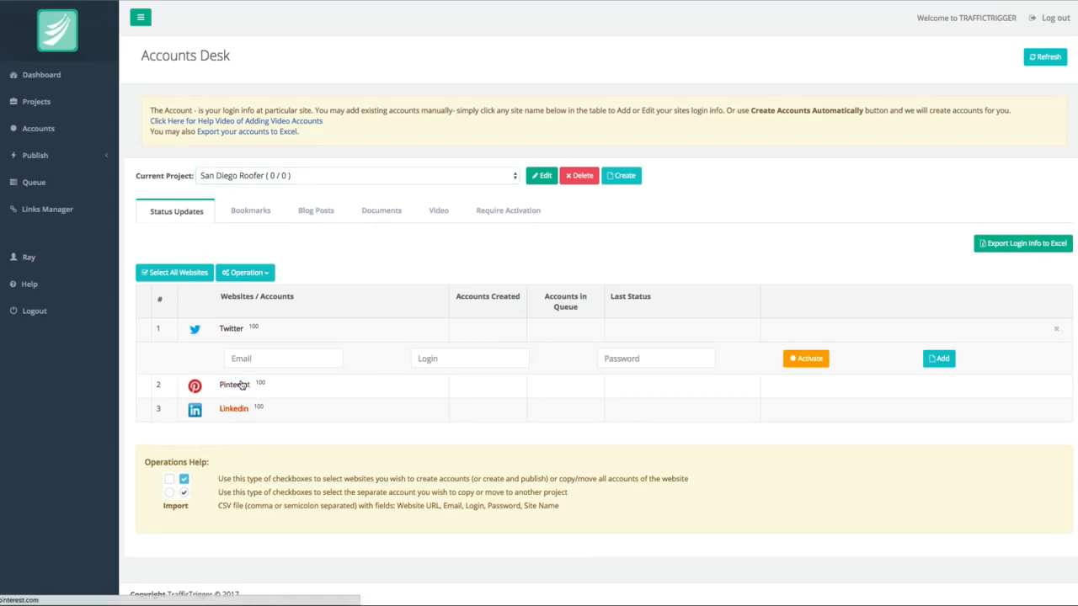
pyautogui.click(242, 385)
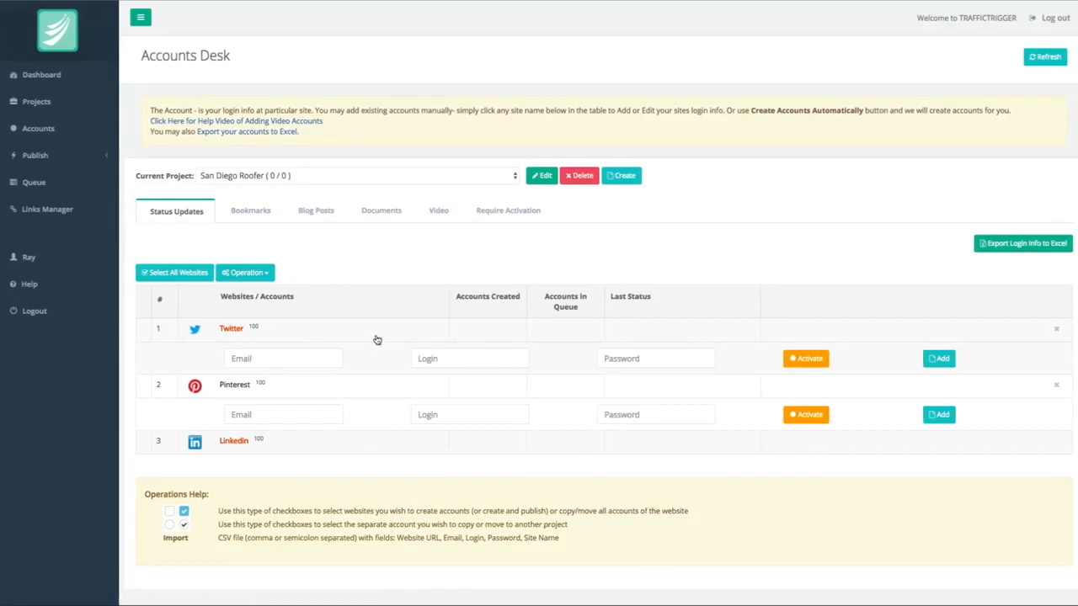
# Switch the current project to Lake Elsinore Roofer and expand its Twitter, Pinterest and LinkedIn accounts.
pyautogui.click(290, 176)
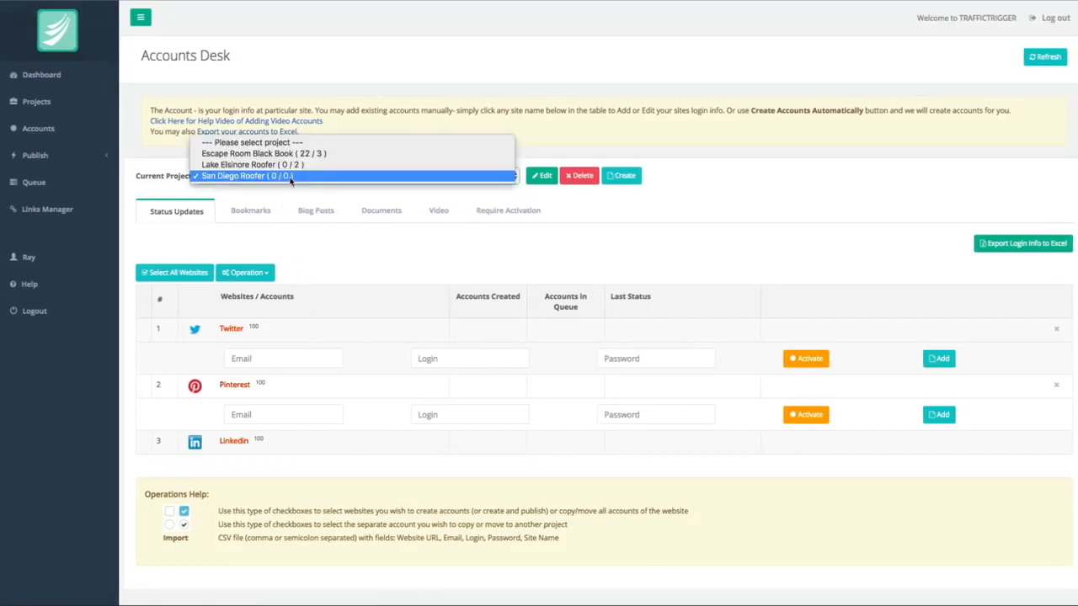
pyautogui.click(253, 164)
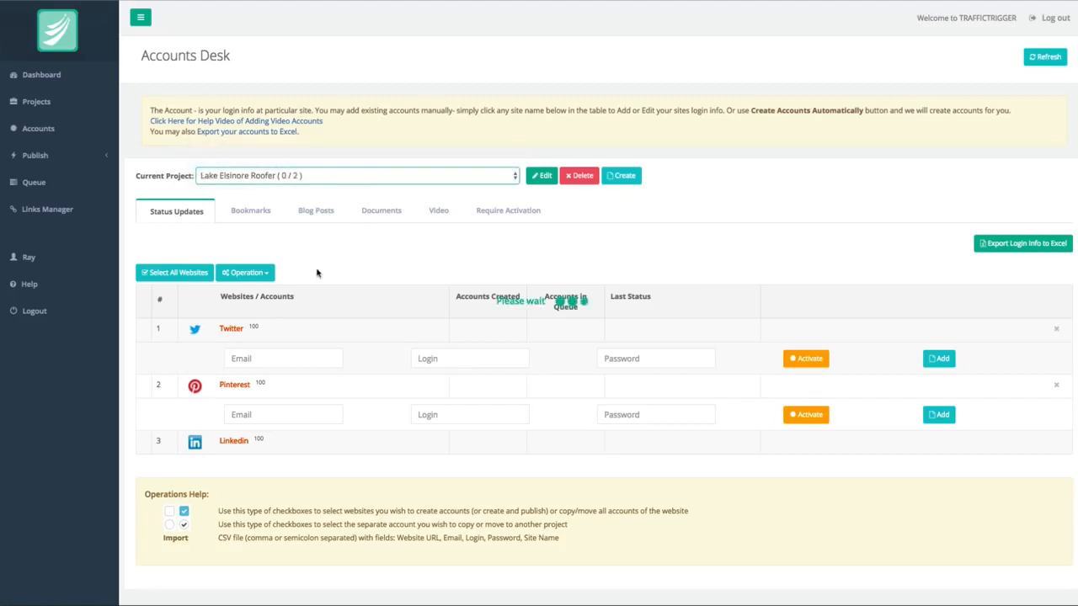
pyautogui.click(233, 330)
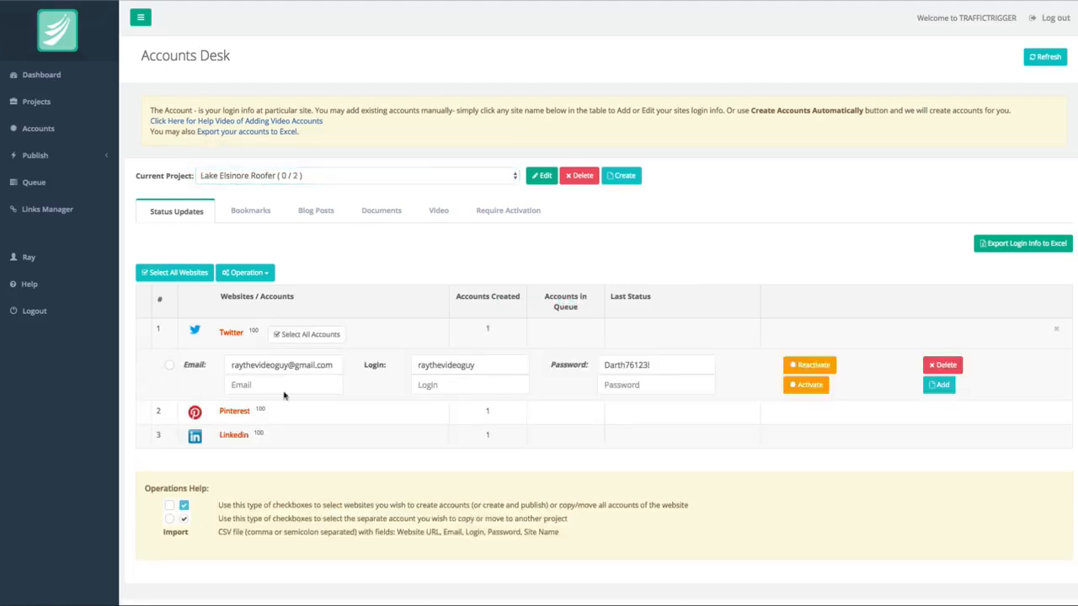
pyautogui.click(236, 414)
pyautogui.click(233, 496)
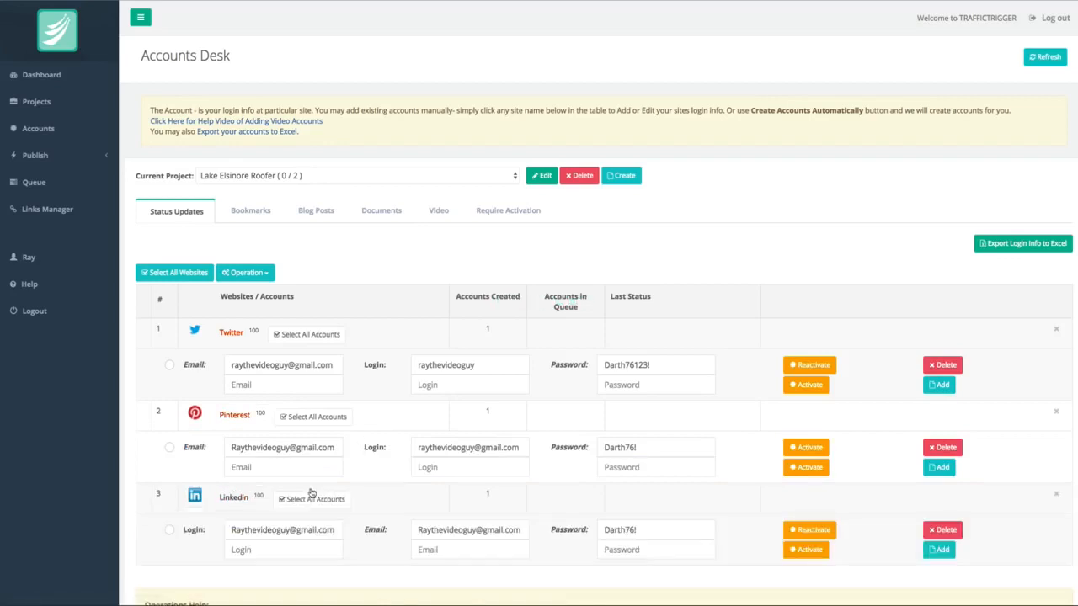
# Copy the selected LinkedIn, Pinterest and Twitter accounts from Lake Elsinore Roofer to the San Diego Roofer project.
pyautogui.click(170, 529)
pyautogui.click(169, 447)
pyautogui.click(169, 366)
pyautogui.click(266, 274)
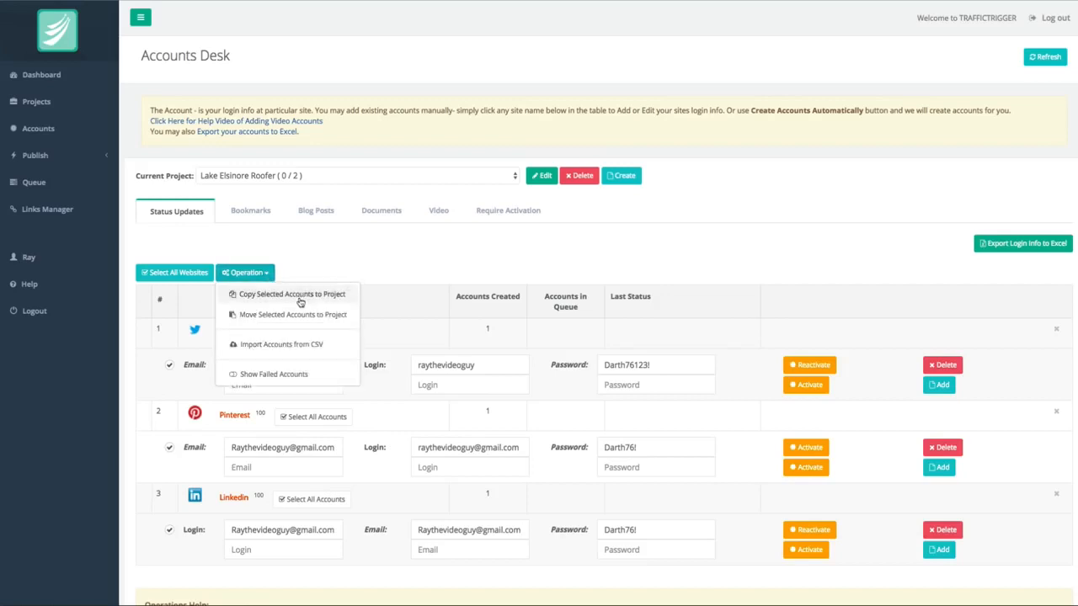
pyautogui.click(299, 296)
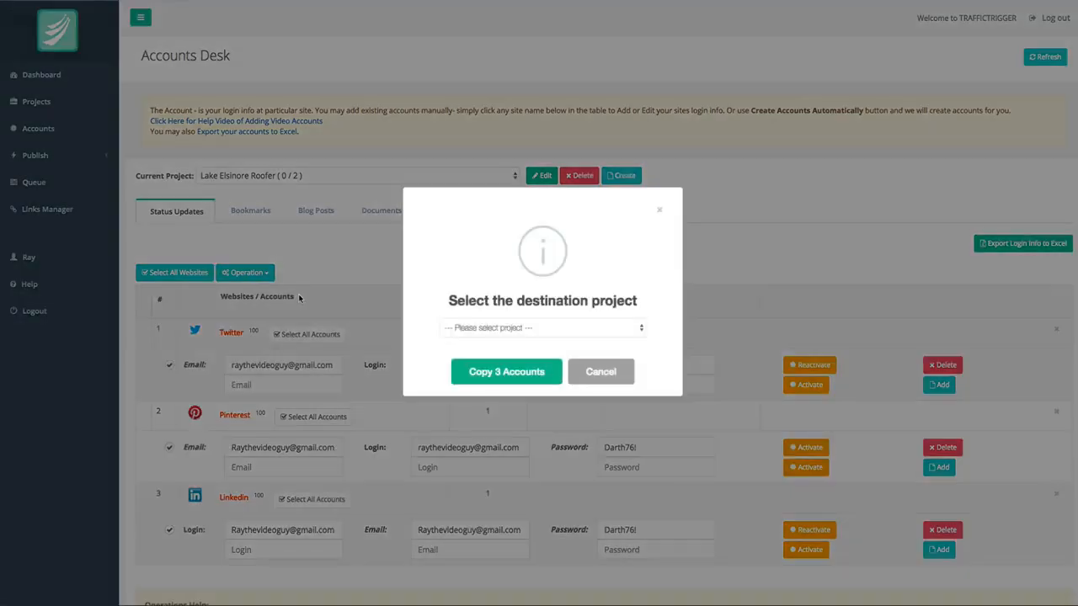
pyautogui.click(515, 329)
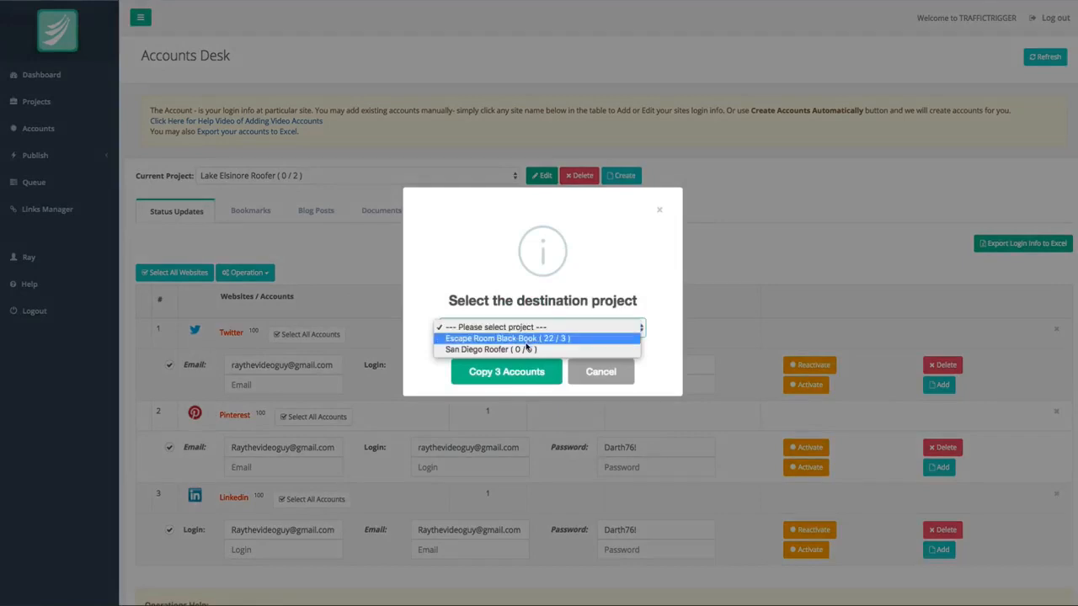
pyautogui.click(544, 371)
pyautogui.click(544, 371)
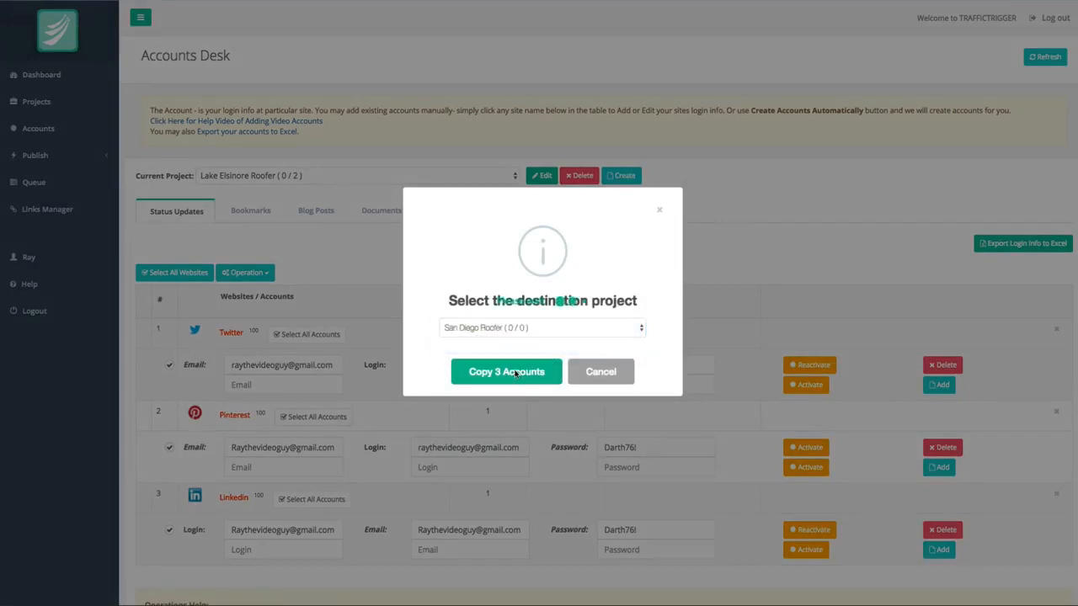
pyautogui.click(542, 368)
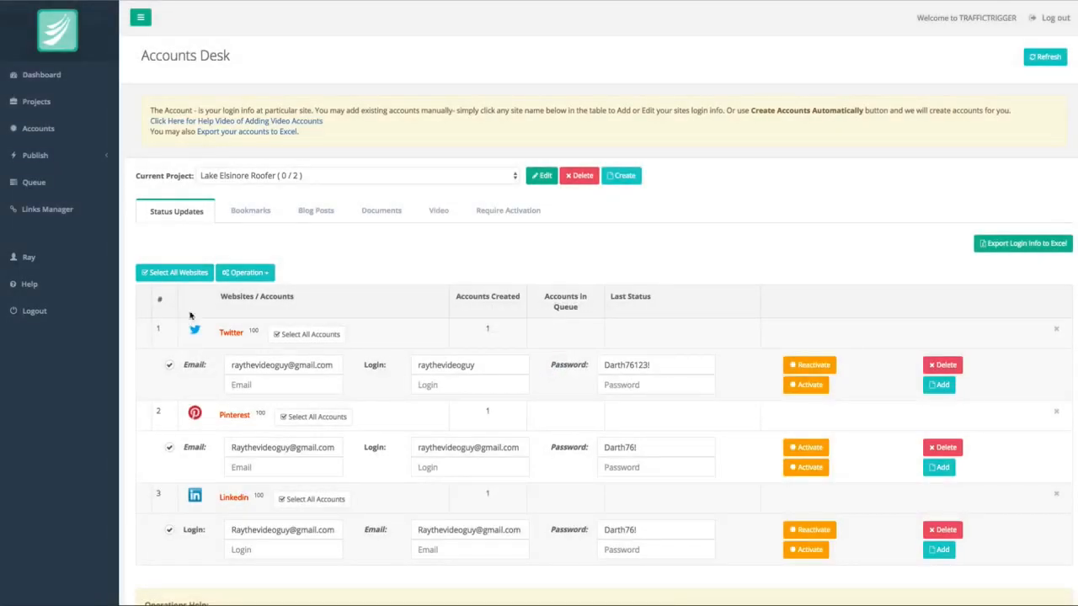
# Look through Lake Elsinore Roofer's bookmark, blog post, document and video accounts.
pyautogui.click(251, 212)
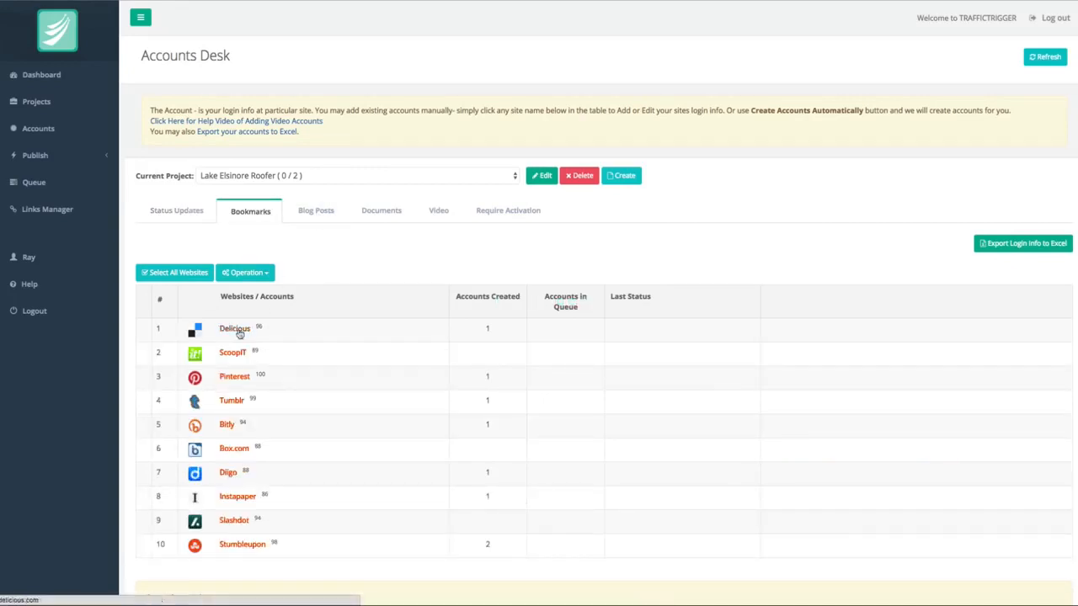
pyautogui.click(316, 211)
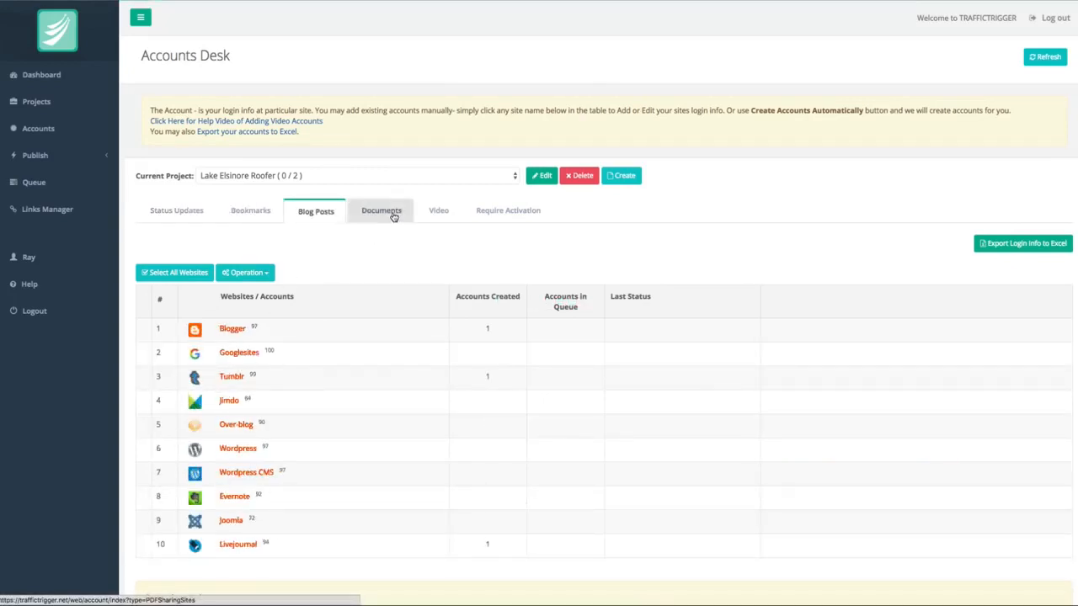
pyautogui.click(392, 216)
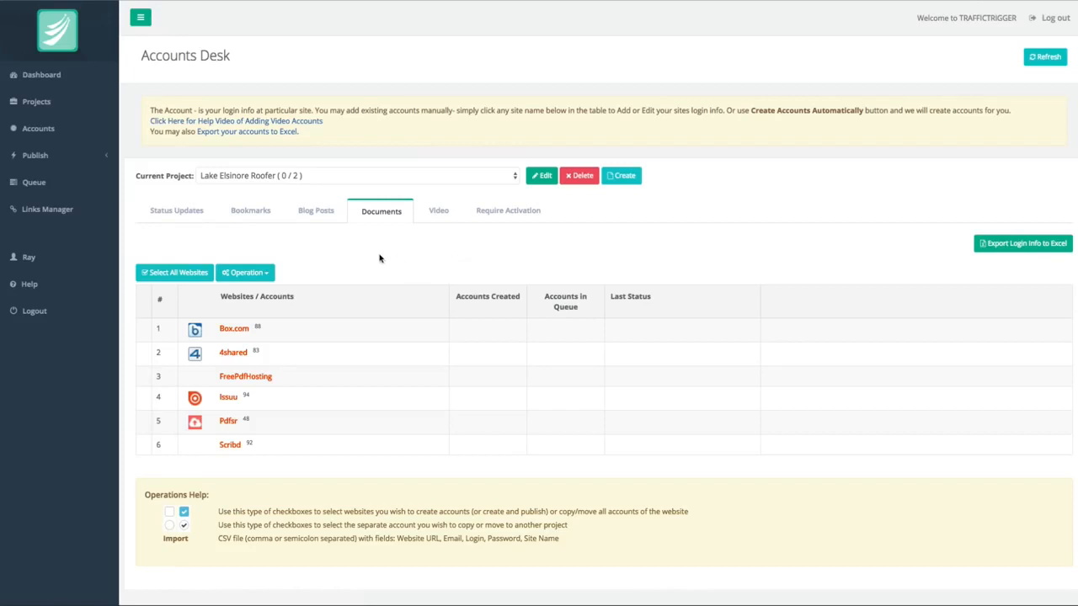
pyautogui.click(438, 211)
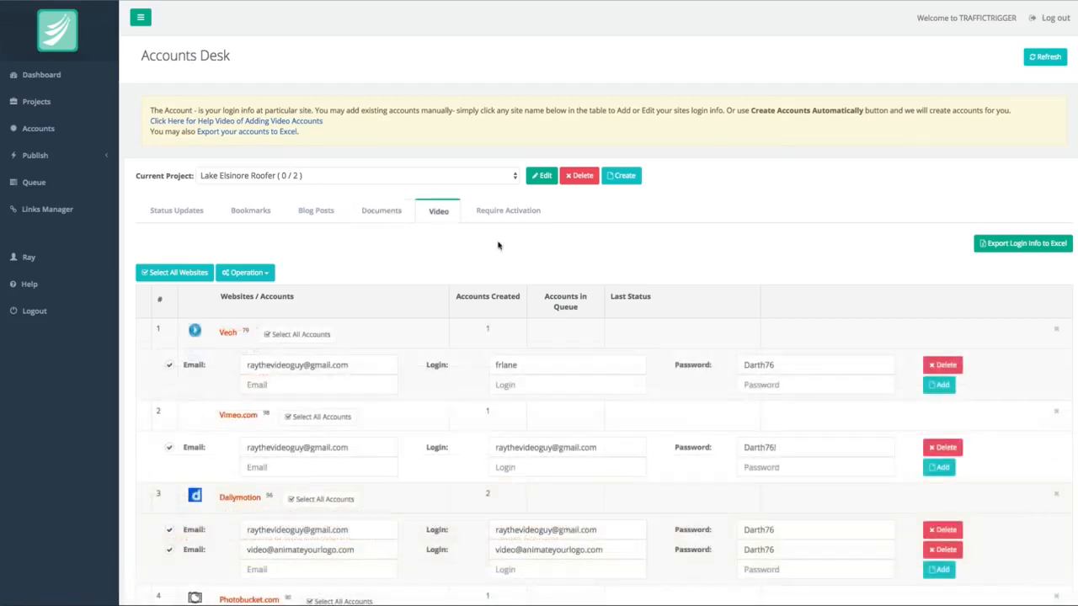
# Switch to the San Diego Roofer project and examine its video accounts for YouTube, Dailymotion, Veoh and Vimeo.
pyautogui.click(321, 178)
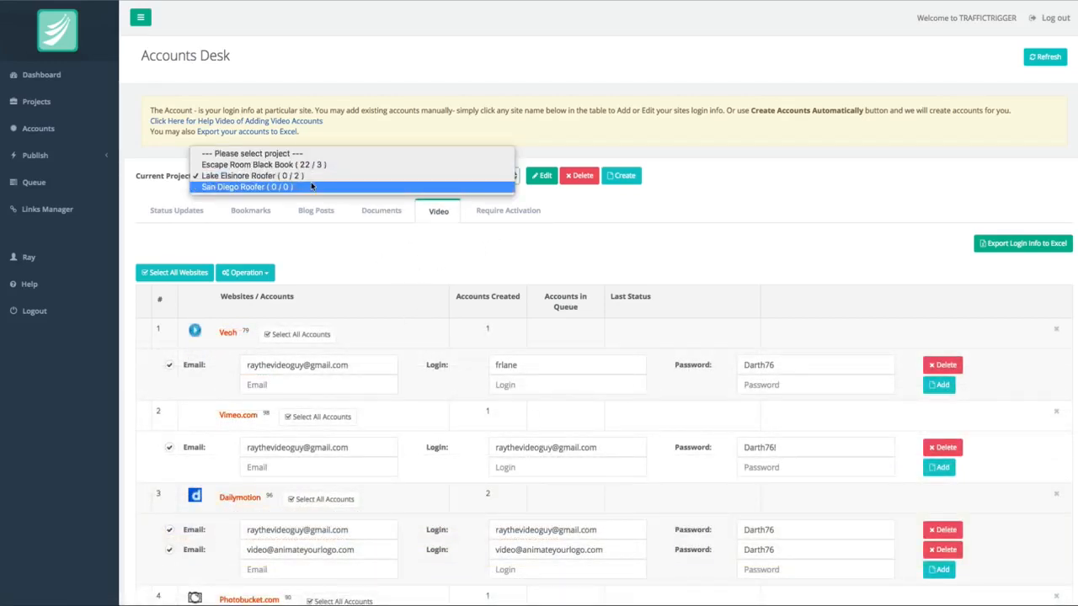
pyautogui.click(312, 186)
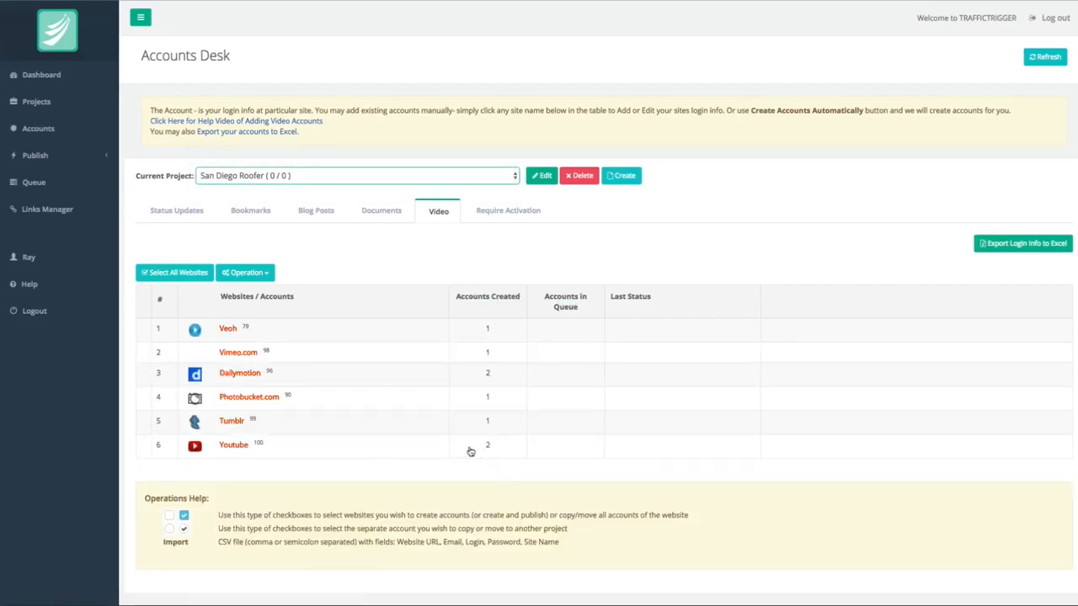
pyautogui.click(238, 446)
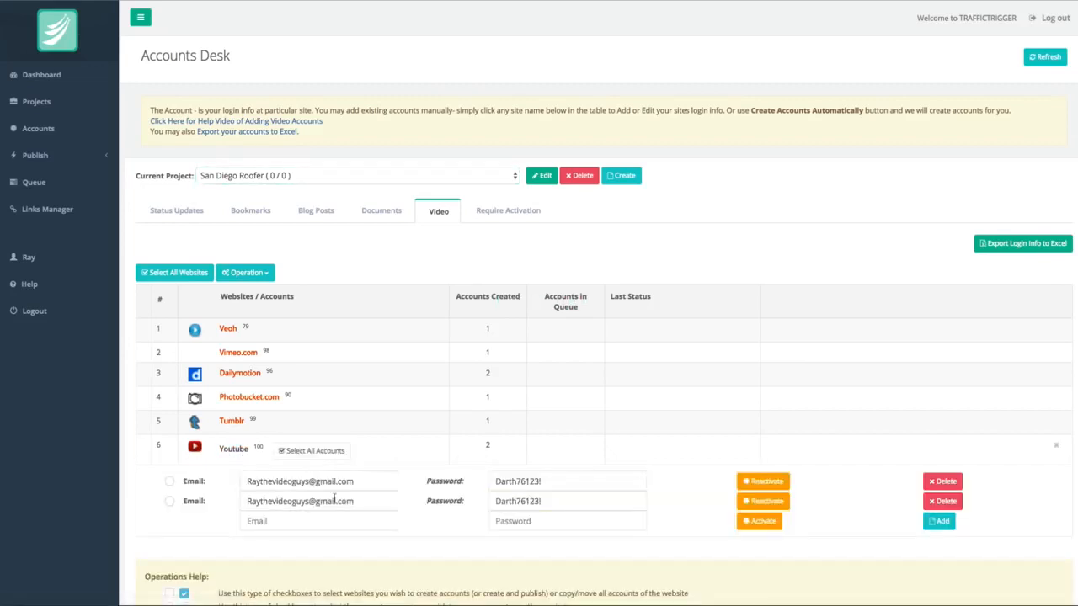
pyautogui.click(233, 447)
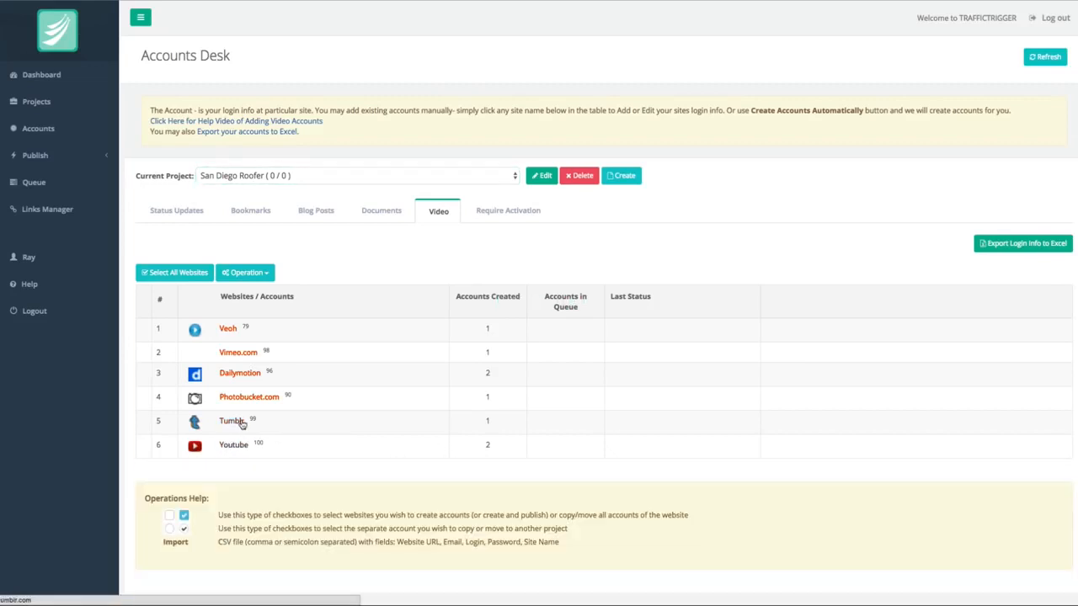
pyautogui.click(239, 375)
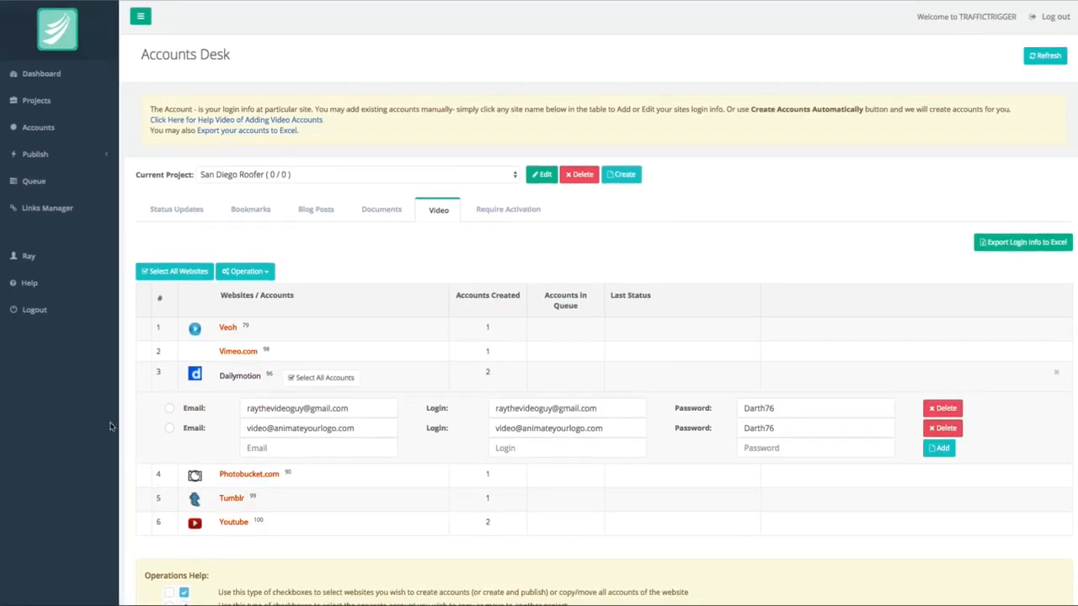
pyautogui.click(227, 328)
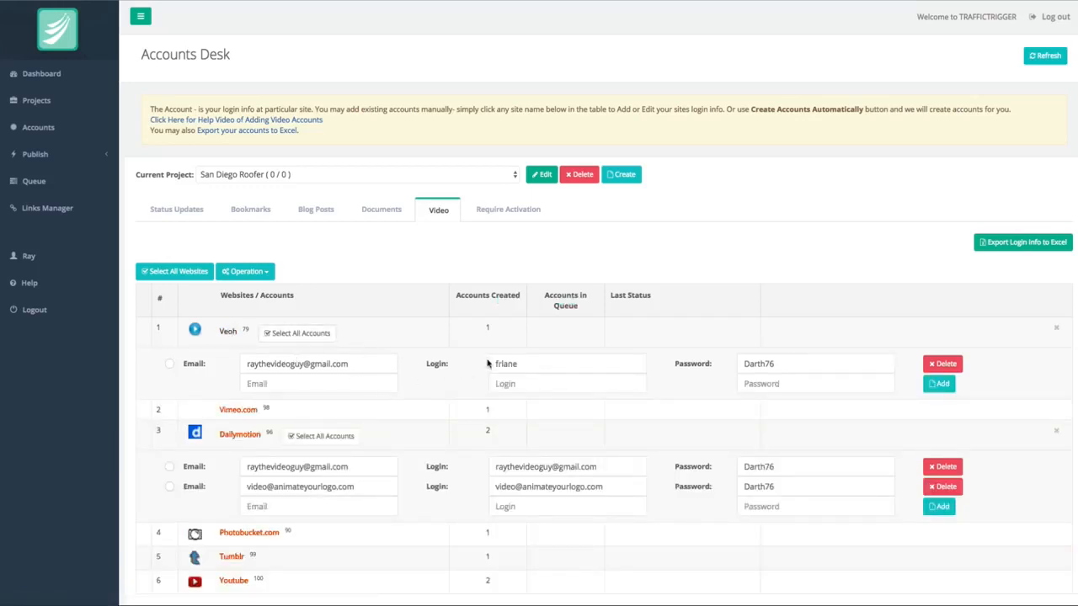
pyautogui.click(244, 411)
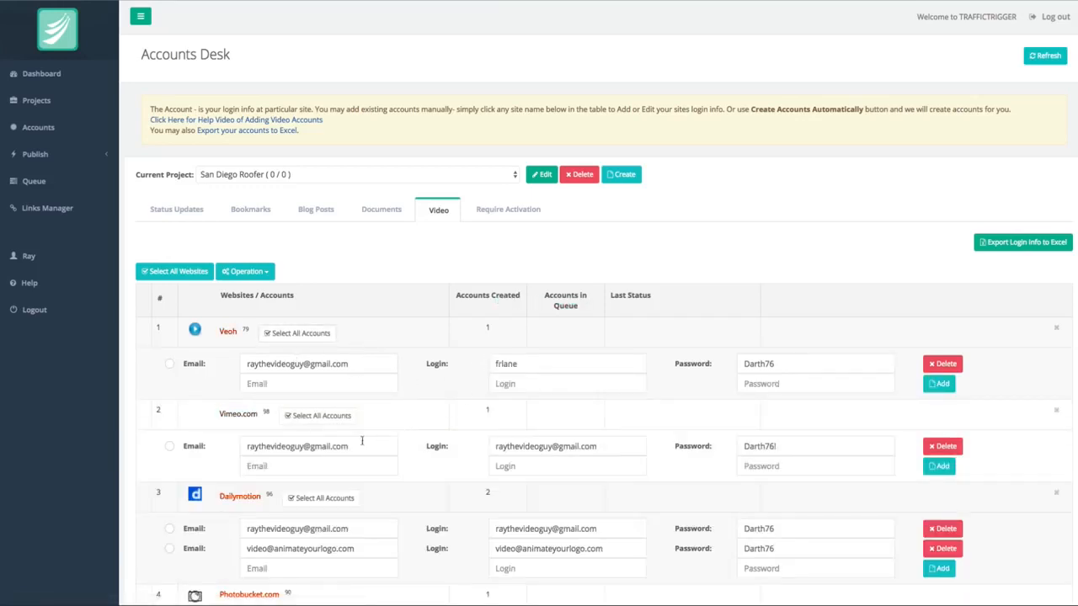
pyautogui.scroll(-5, 313, 461)
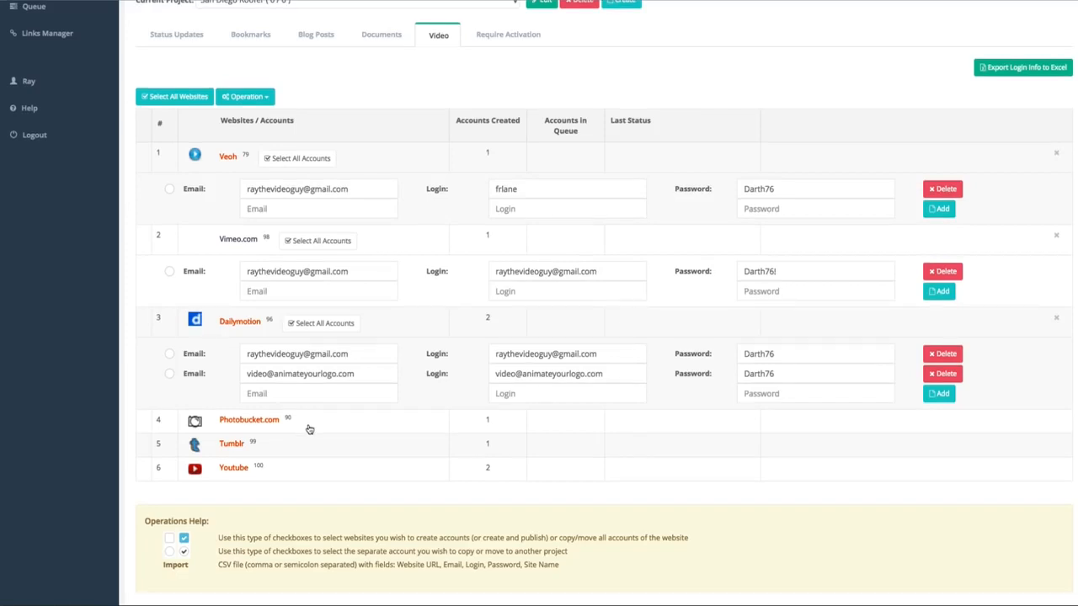
pyautogui.scroll(5, 356, 363)
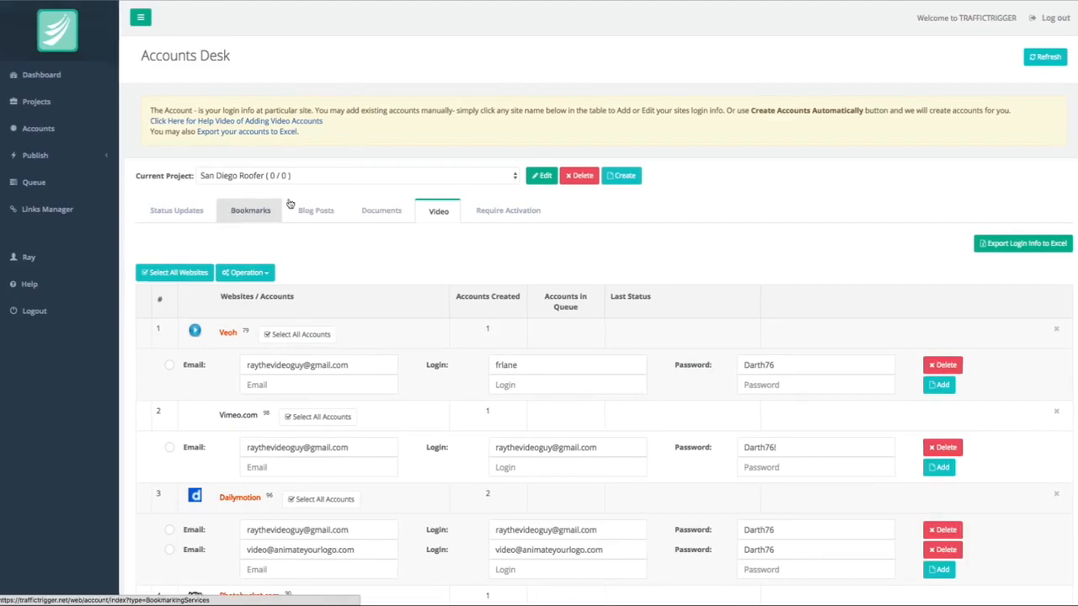
# Open the video publishing desk for the San Diego Roofer project.
pyautogui.click(38, 157)
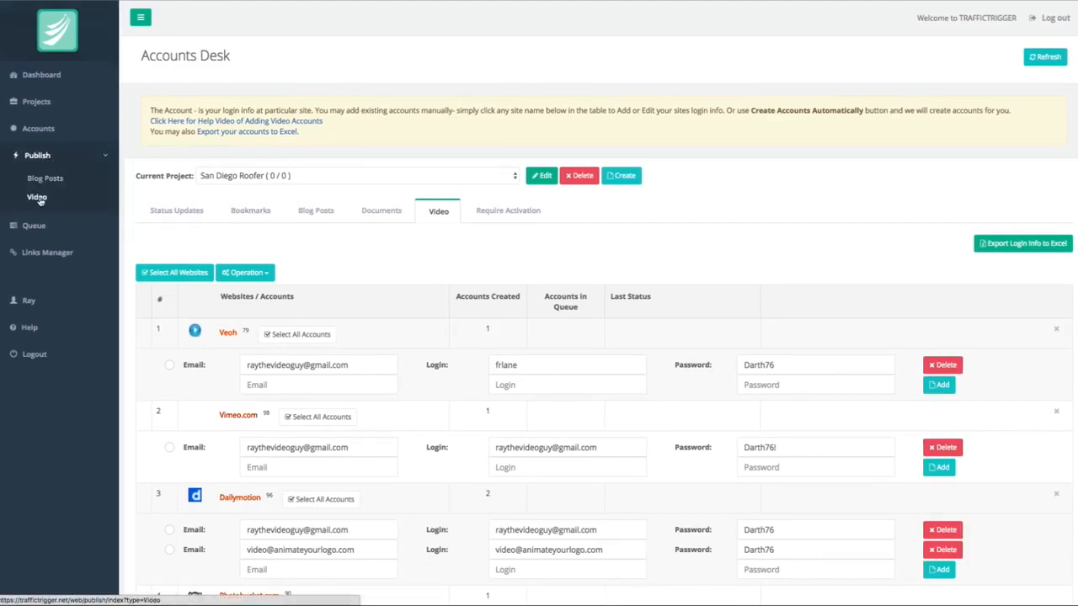
pyautogui.click(38, 198)
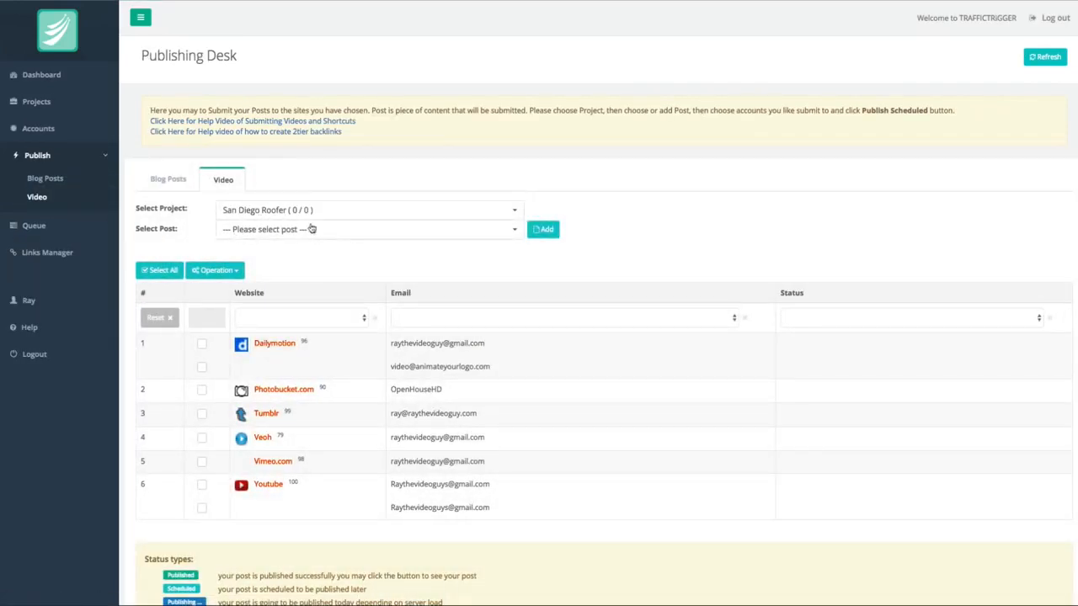
# Start a new video post for the San Diego Roofer project and set its category to Education.
pyautogui.click(299, 229)
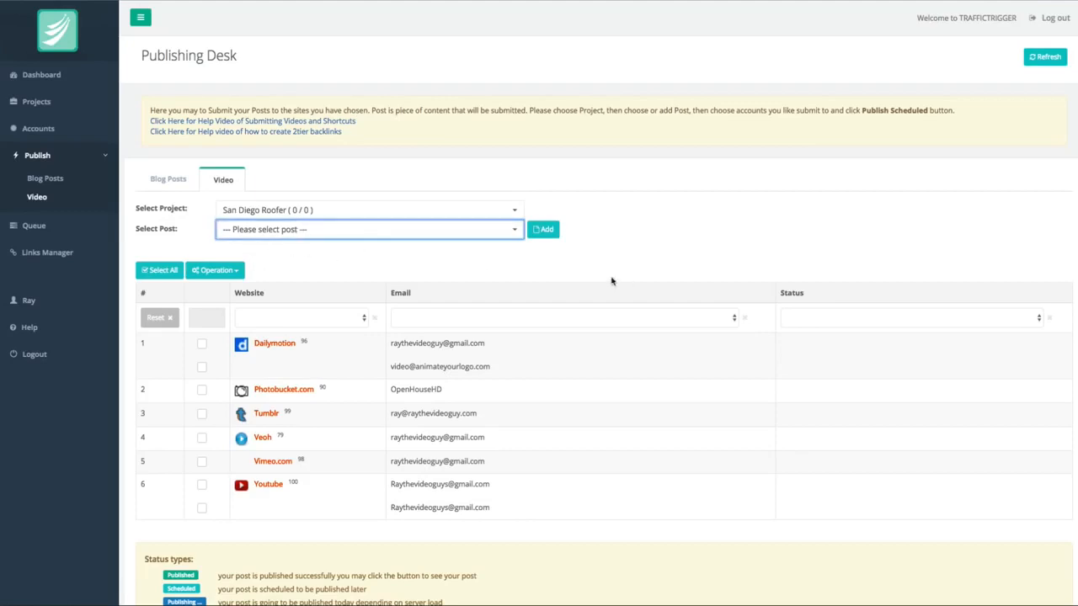
pyautogui.scroll(-2, 587, 277)
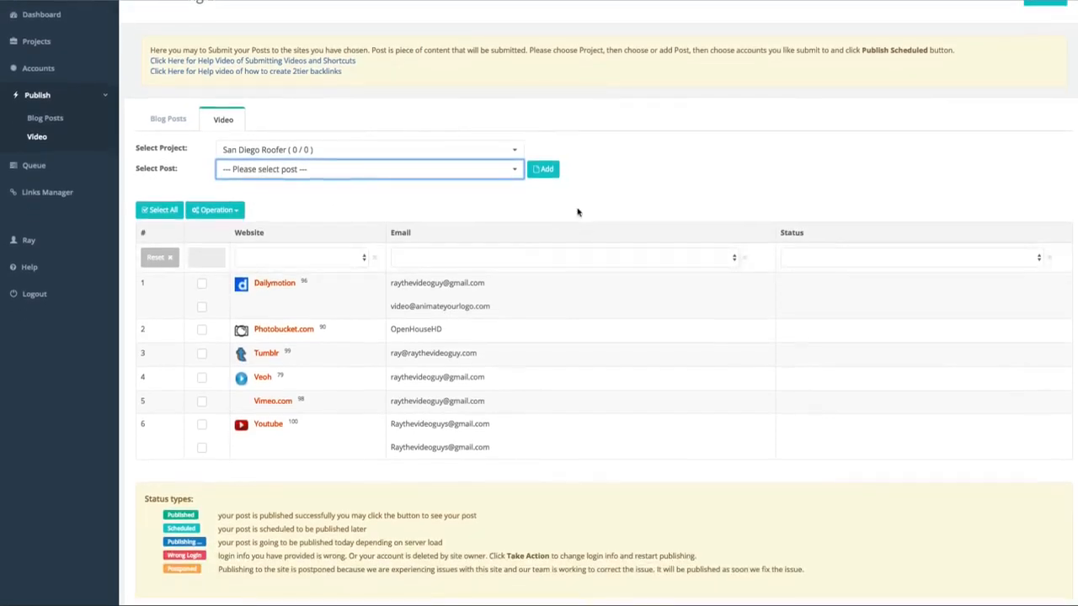
pyautogui.click(545, 169)
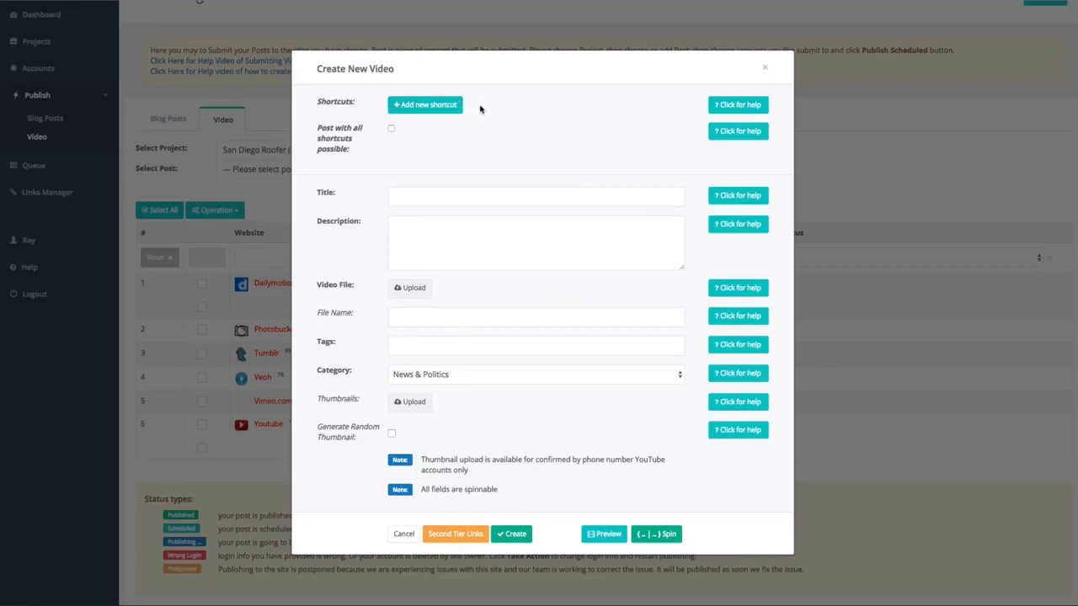
pyautogui.click(453, 198)
pyautogui.click(448, 220)
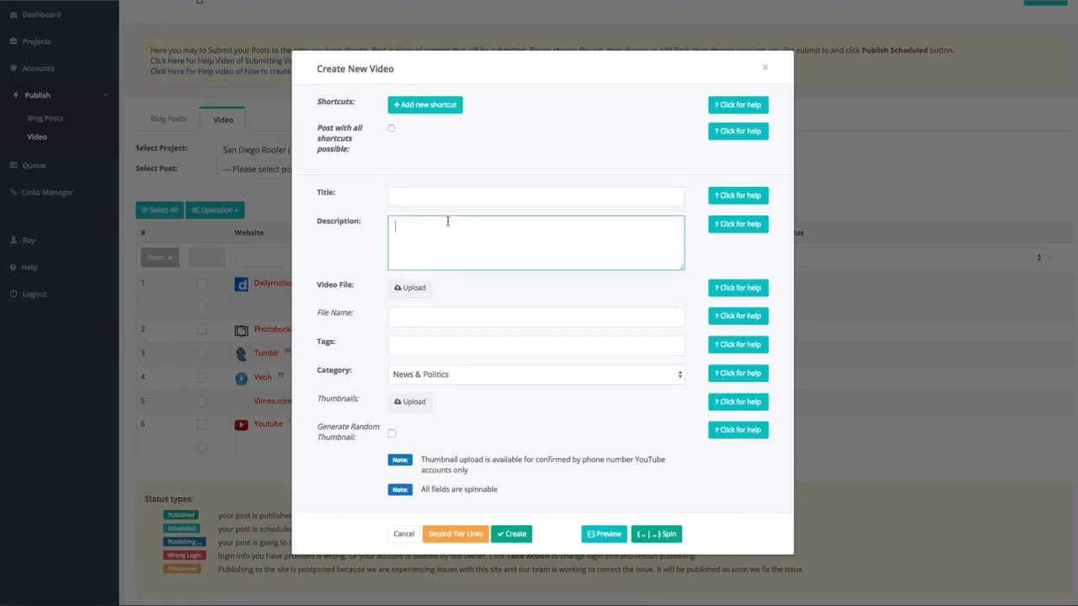
pyautogui.click(421, 344)
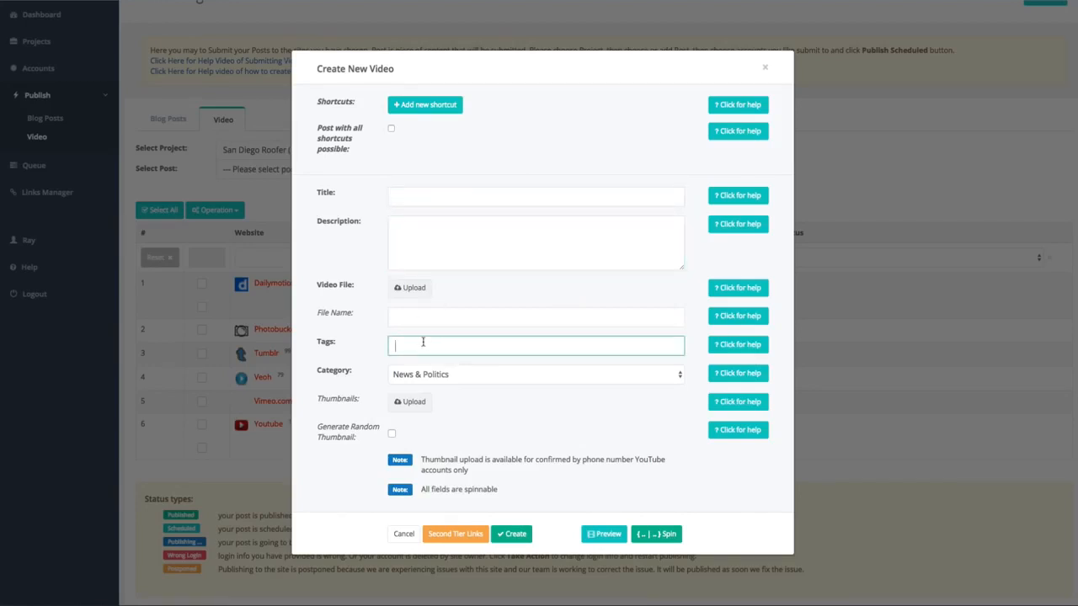
pyautogui.click(462, 380)
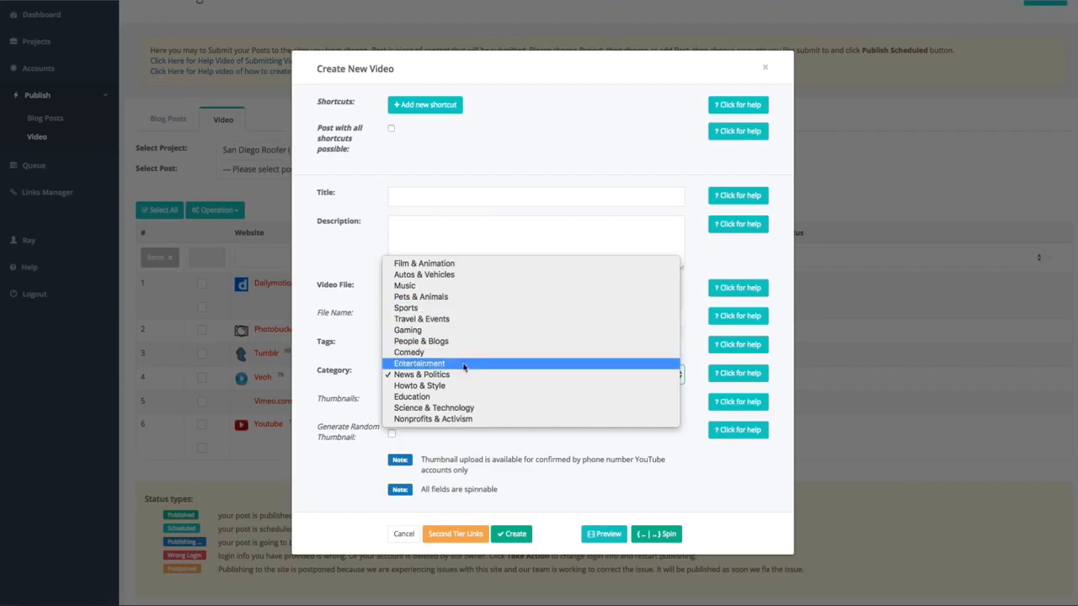
pyautogui.click(459, 399)
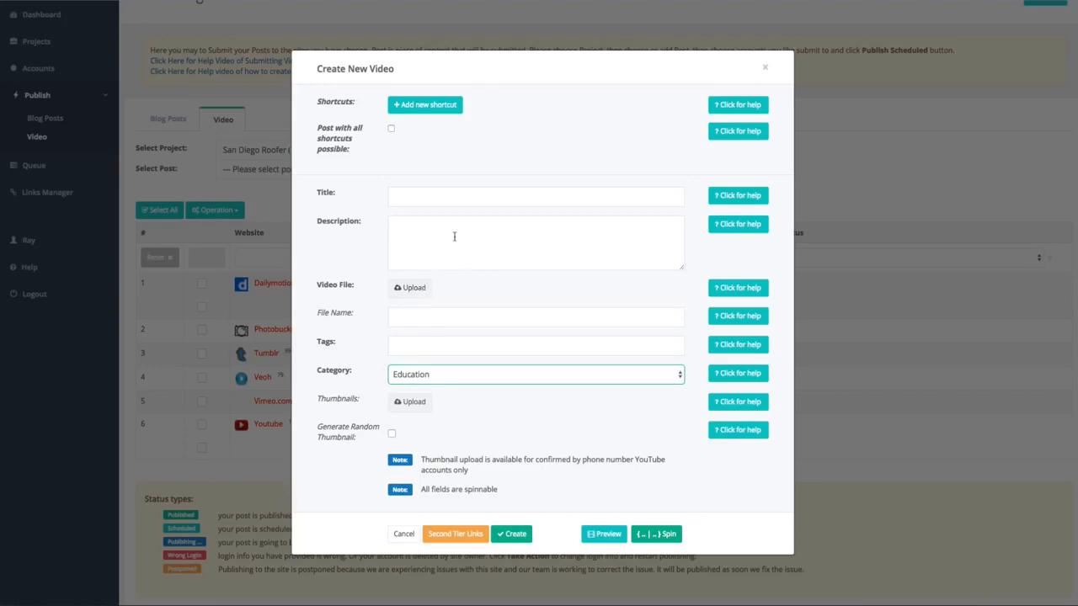
# Paste the copied San Diego roofing article into the video's description and look through the text.
pyautogui.click(456, 200)
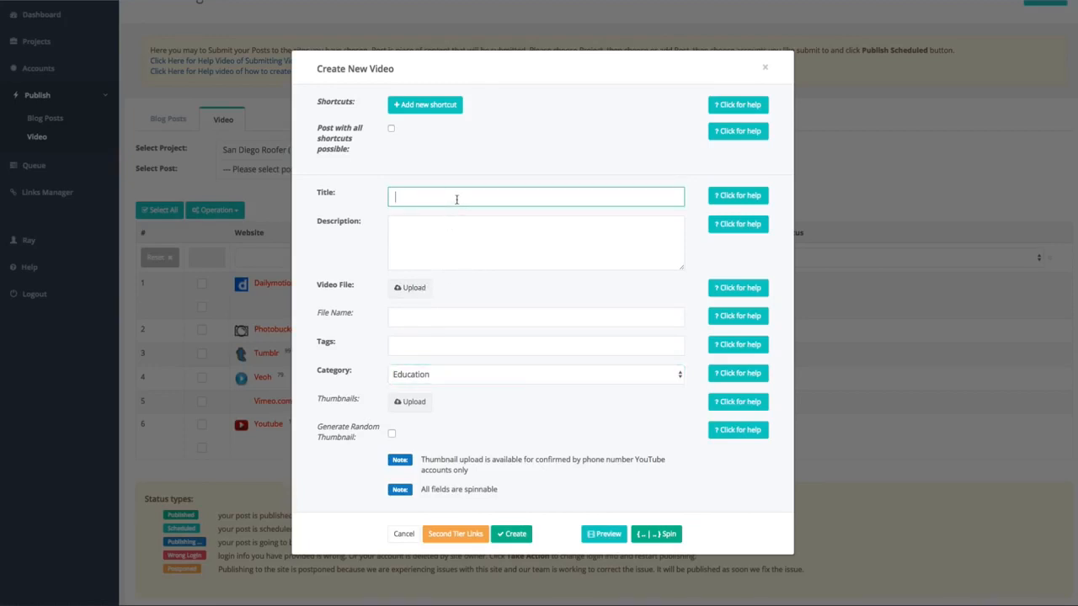
pyautogui.click(505, 220)
pyautogui.hotkey('ctrl', 'v')
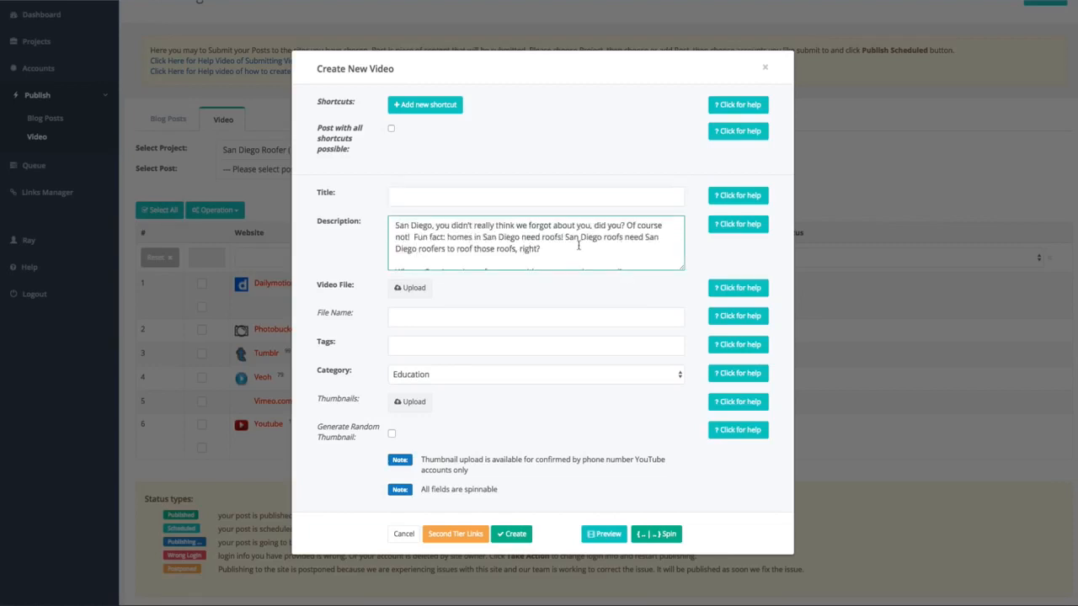
pyautogui.scroll(-6, 579, 245)
pyautogui.scroll(-10, 578, 244)
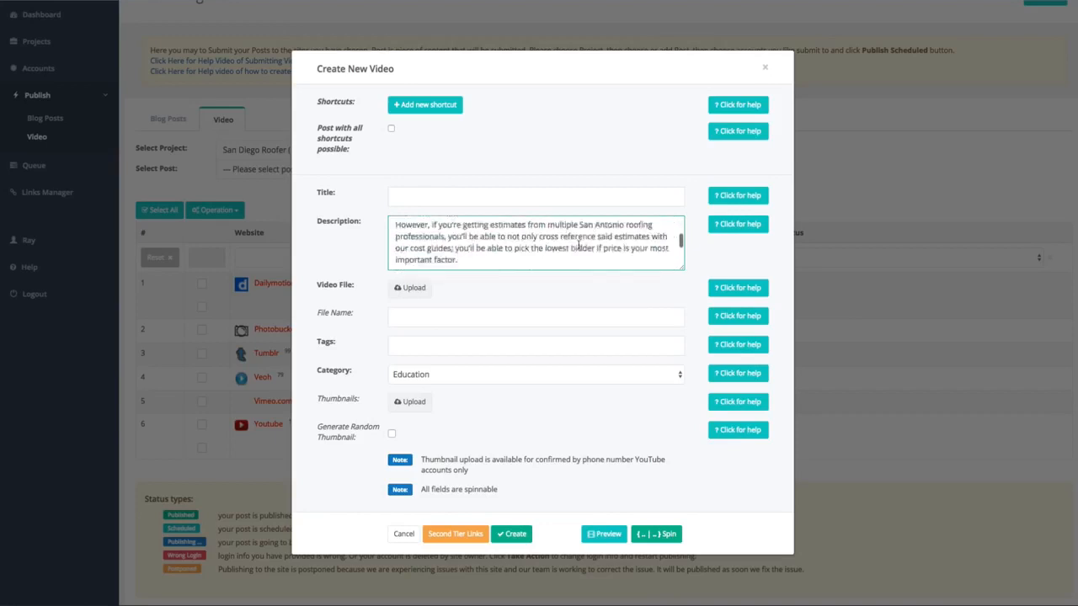
pyautogui.scroll(15, 579, 244)
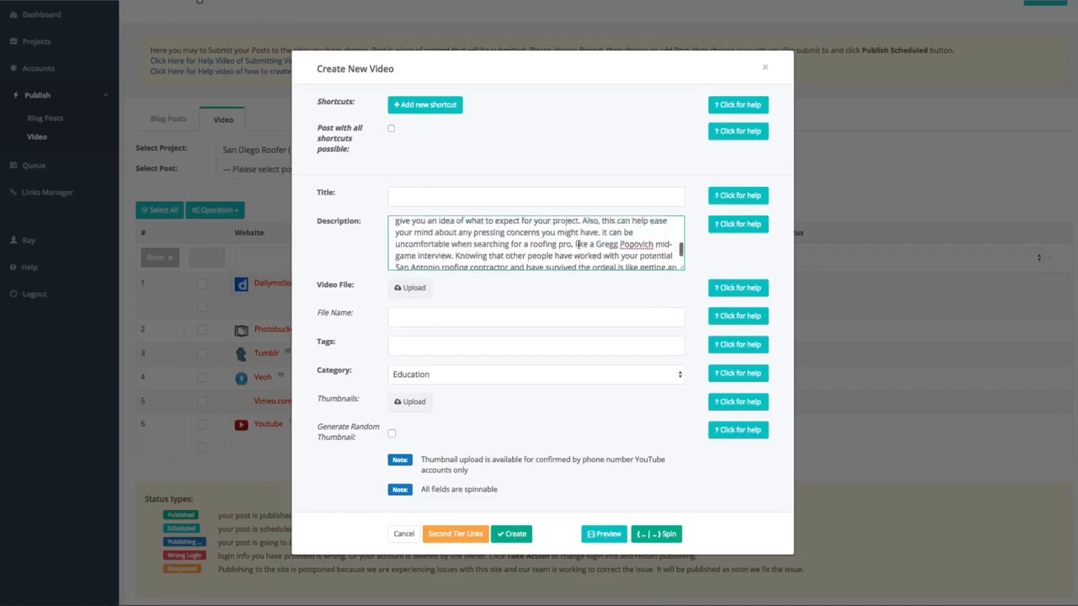
pyautogui.scroll(3, 579, 244)
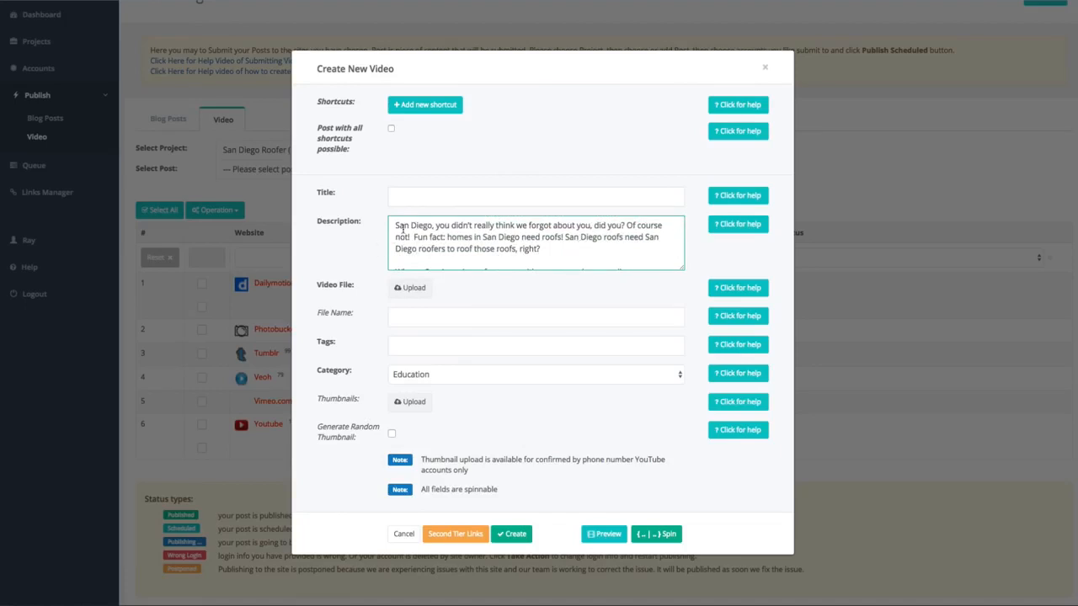
pyautogui.scroll(-3, 404, 228)
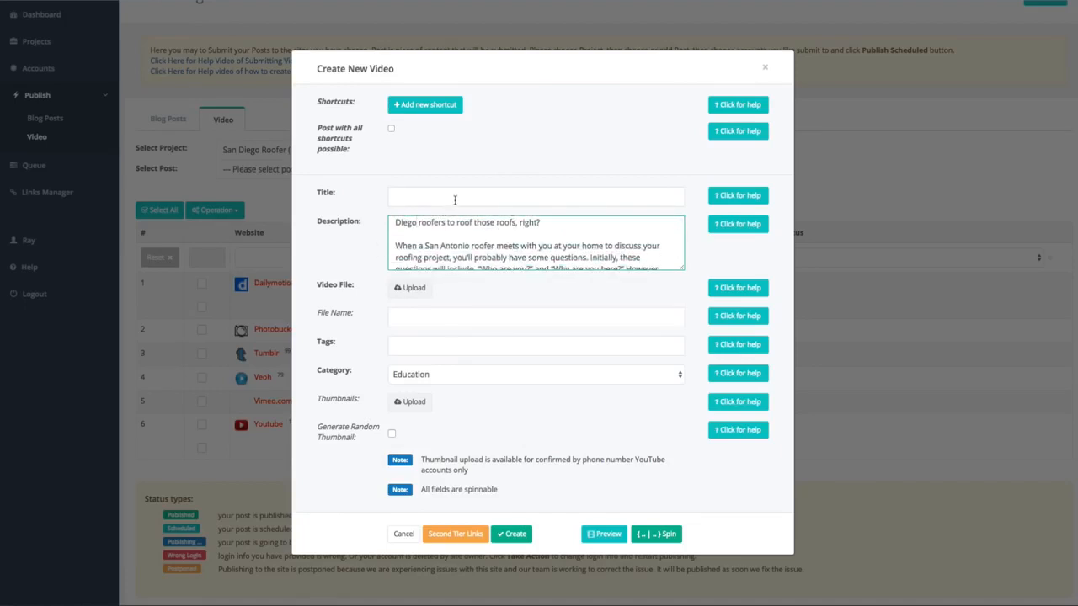
# Title the video "San Diego Roofer - How To Find The Best Roofer For Your San Diego Home".
pyautogui.click(455, 199)
pyautogui.write('San Diego Roofer -')
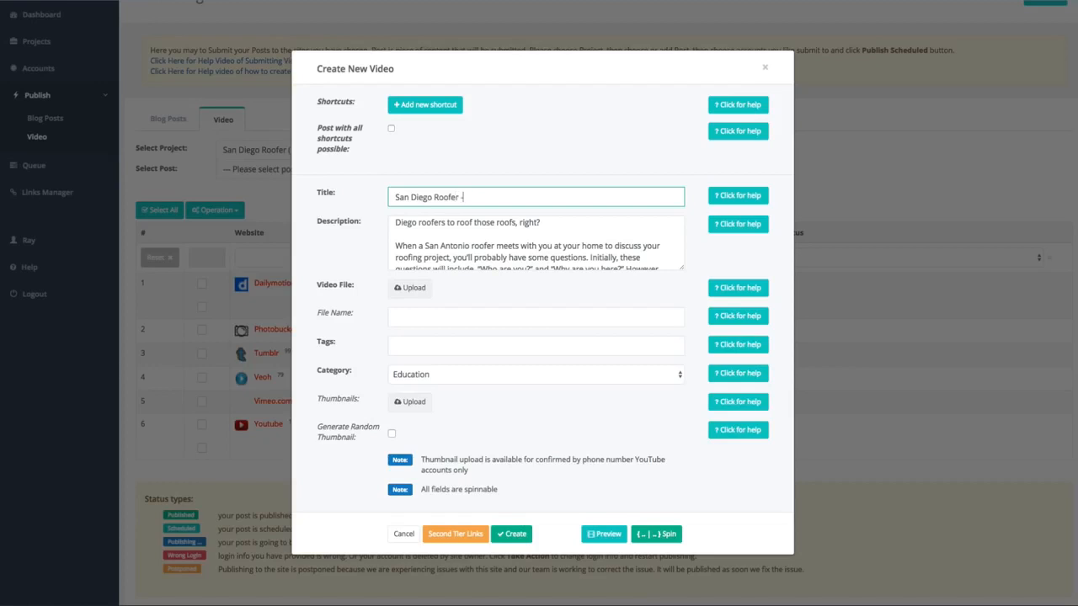
pyautogui.write(' How To Find The Best Roofer For Y')
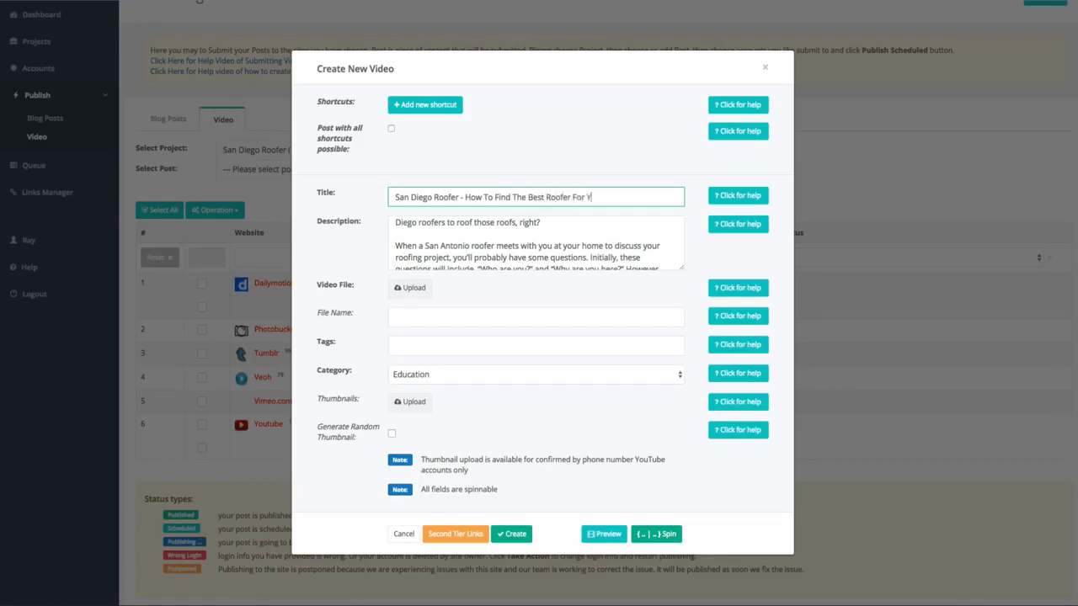
pyautogui.write('our San Diego Homn')
# Start a new map-based shortcut for the video and name it "cities".
pyautogui.click(441, 107)
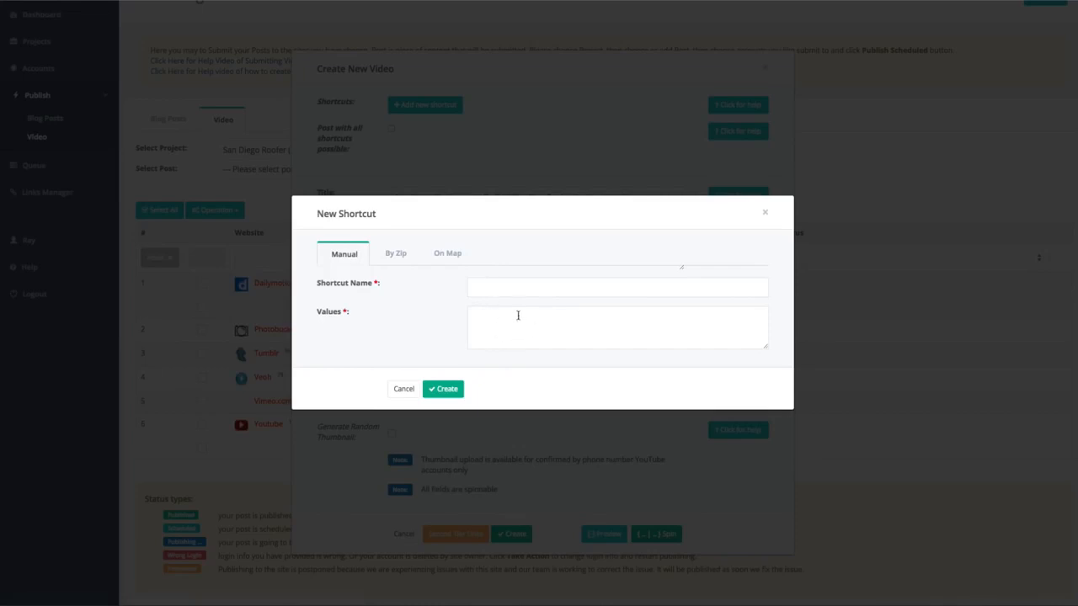
pyautogui.click(399, 254)
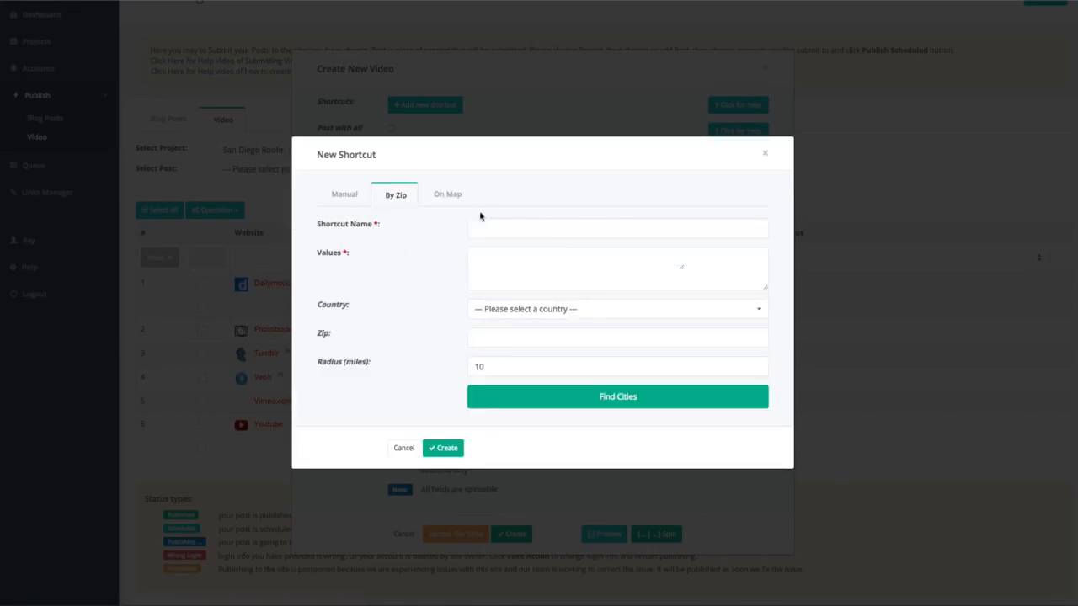
pyautogui.click(453, 200)
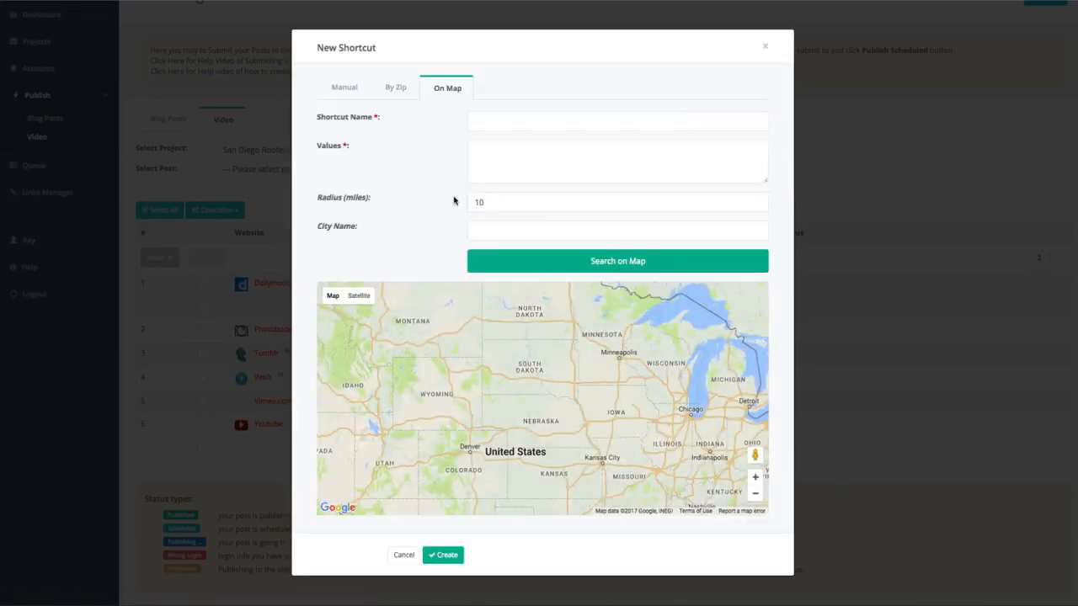
pyautogui.click(565, 123)
pyautogui.write('c')
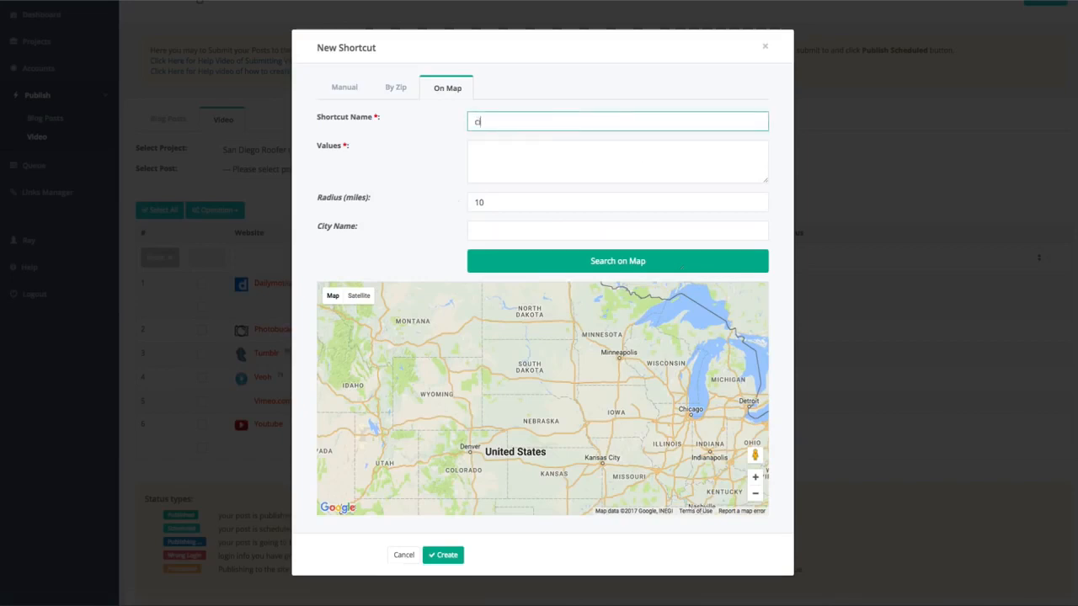
pyautogui.write('ities')
# Fill the shortcut's values with places found on the map within 15 miles of San Diego, CA.
pyautogui.click(500, 206)
pyautogui.click(503, 229)
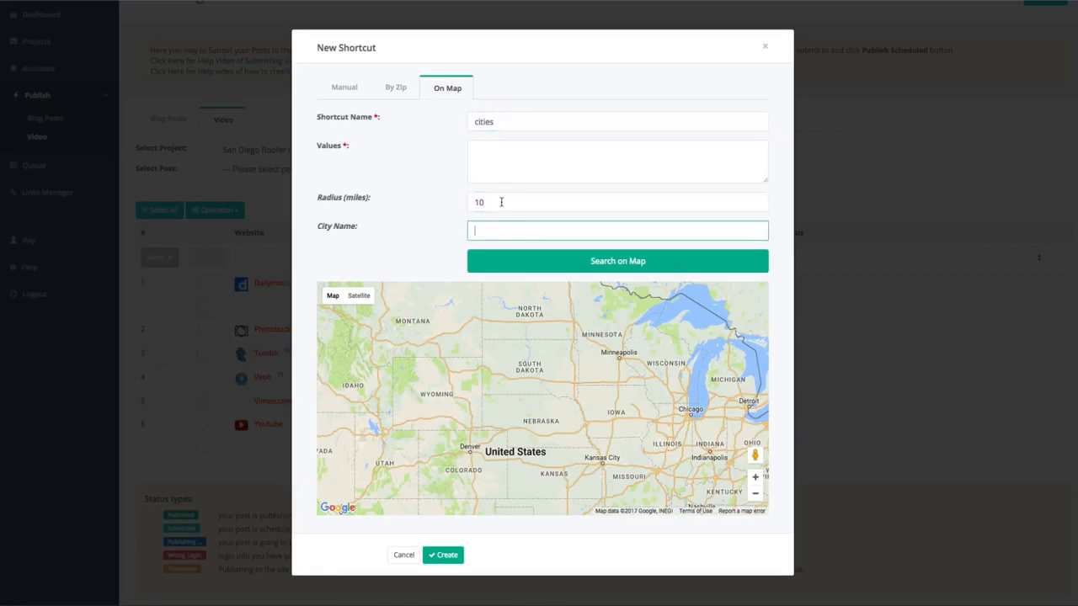
pyautogui.write('San Diego, CA')
pyautogui.moveTo(496, 203); pyautogui.dragTo(445, 206)
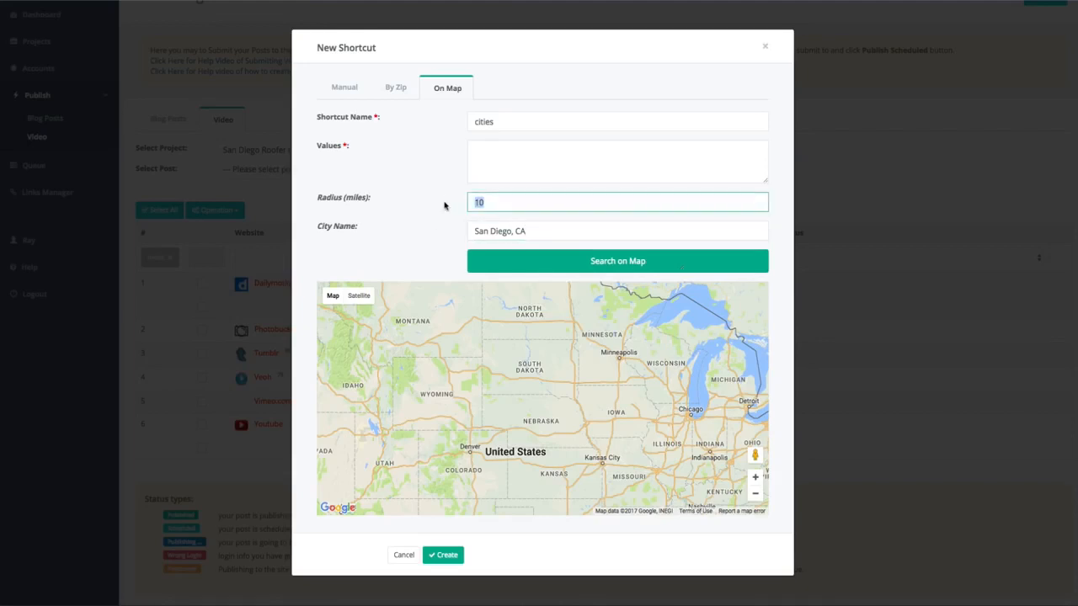
pyautogui.write('15')
pyautogui.click(634, 261)
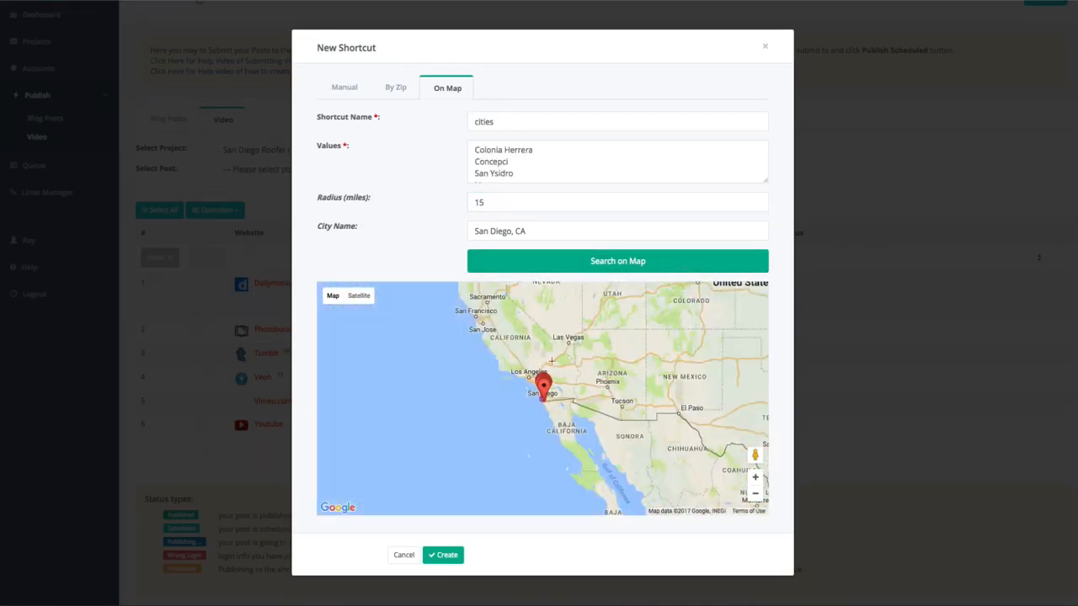
# Examine the places plotted around San Diego on the map and read through the shortcut's list of values.
pyautogui.click(755, 477)
pyautogui.click(755, 478)
pyautogui.click(755, 477)
pyautogui.click(756, 477)
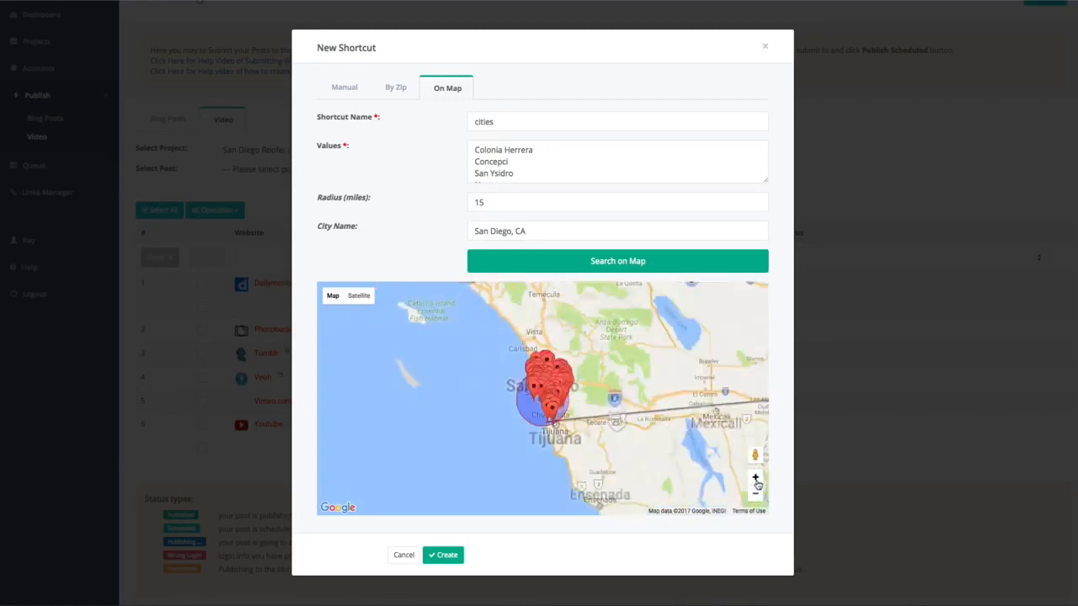
pyautogui.click(755, 477)
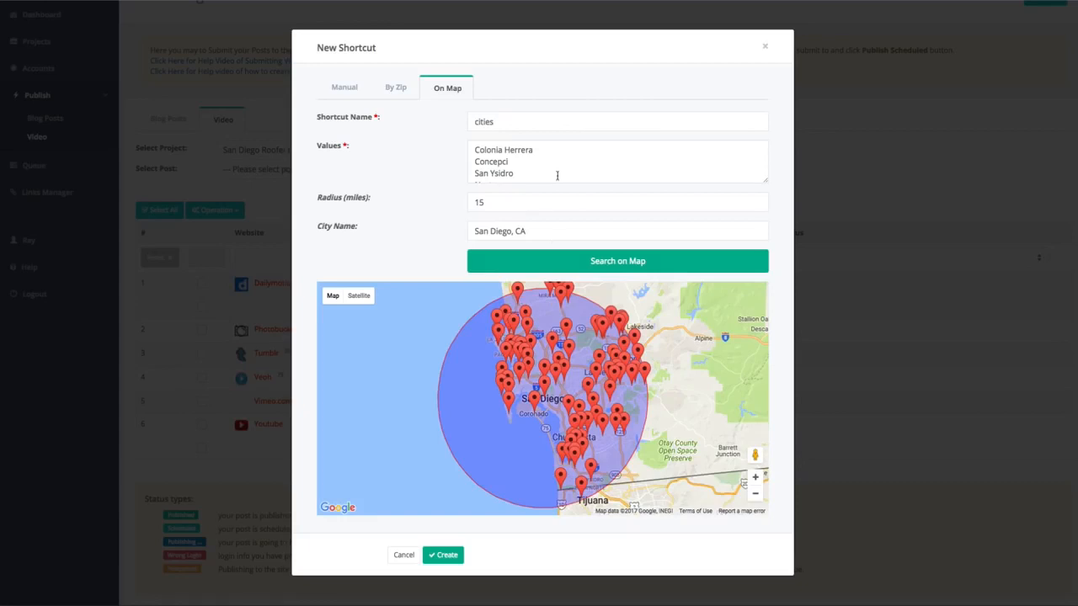
pyautogui.scroll(-1, 558, 173)
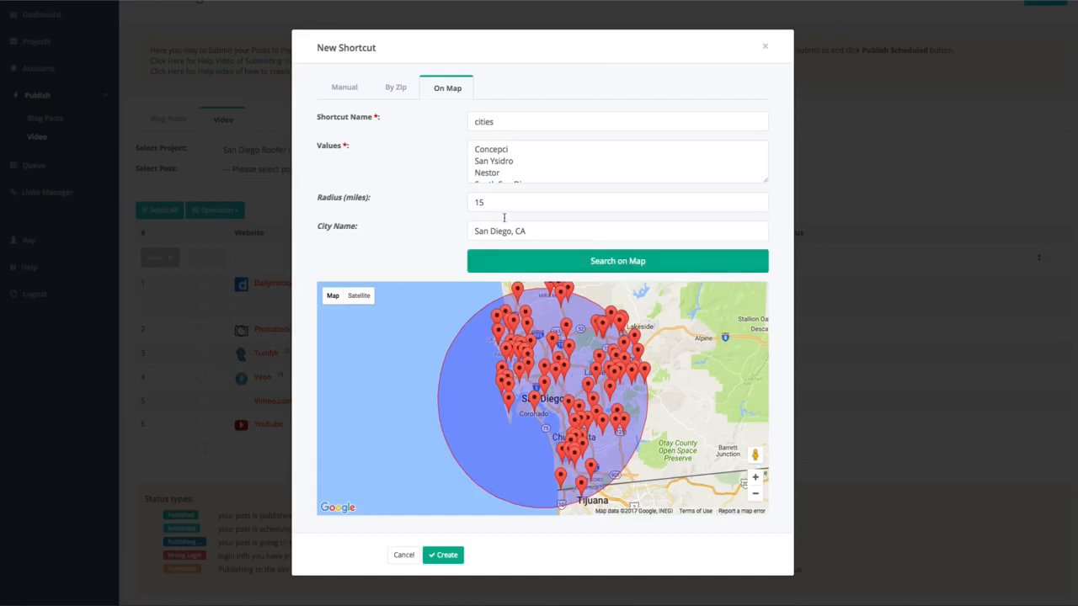
pyautogui.scroll(1, 507, 169)
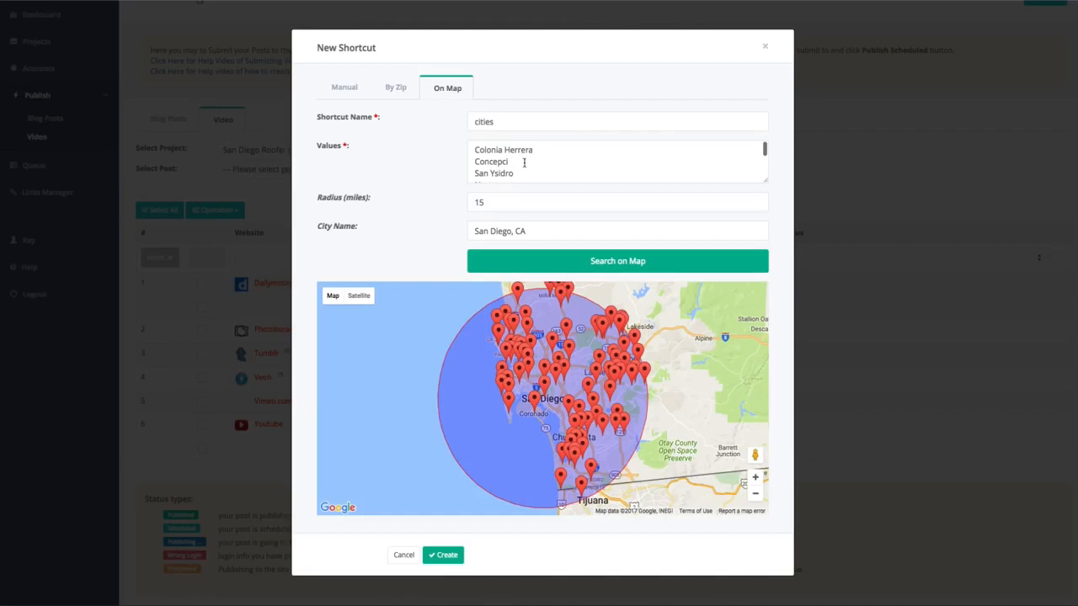
pyautogui.scroll(-3, 524, 162)
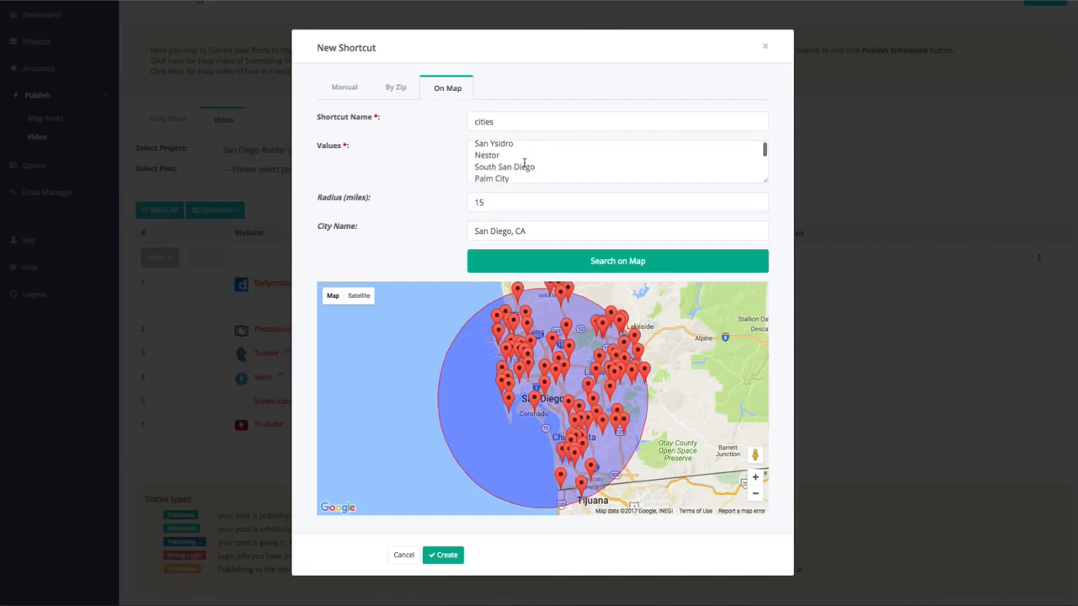
pyautogui.scroll(-2, 563, 167)
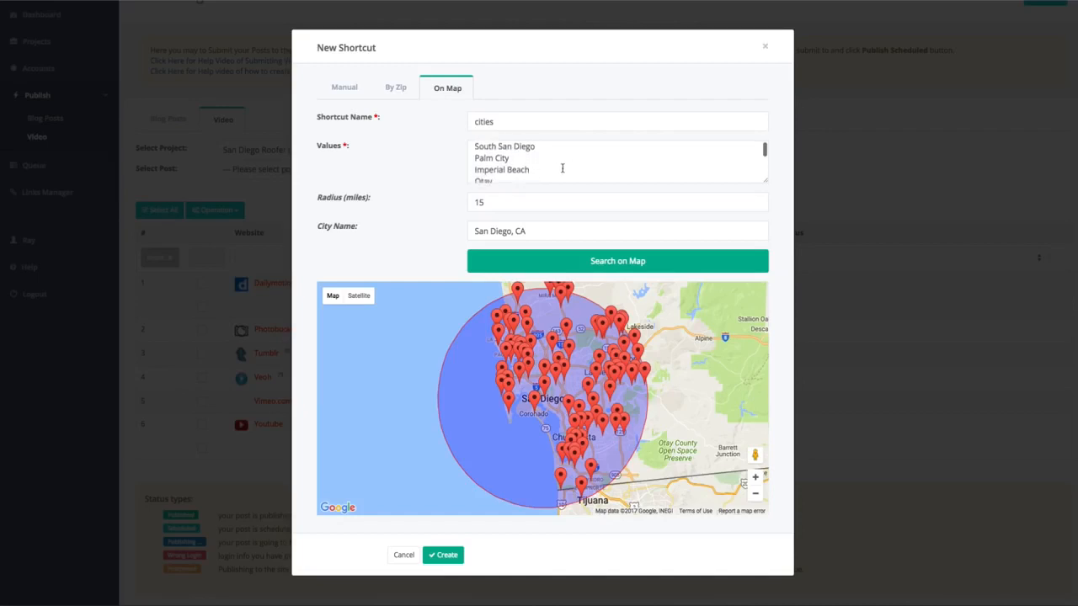
pyautogui.scroll(-2, 563, 167)
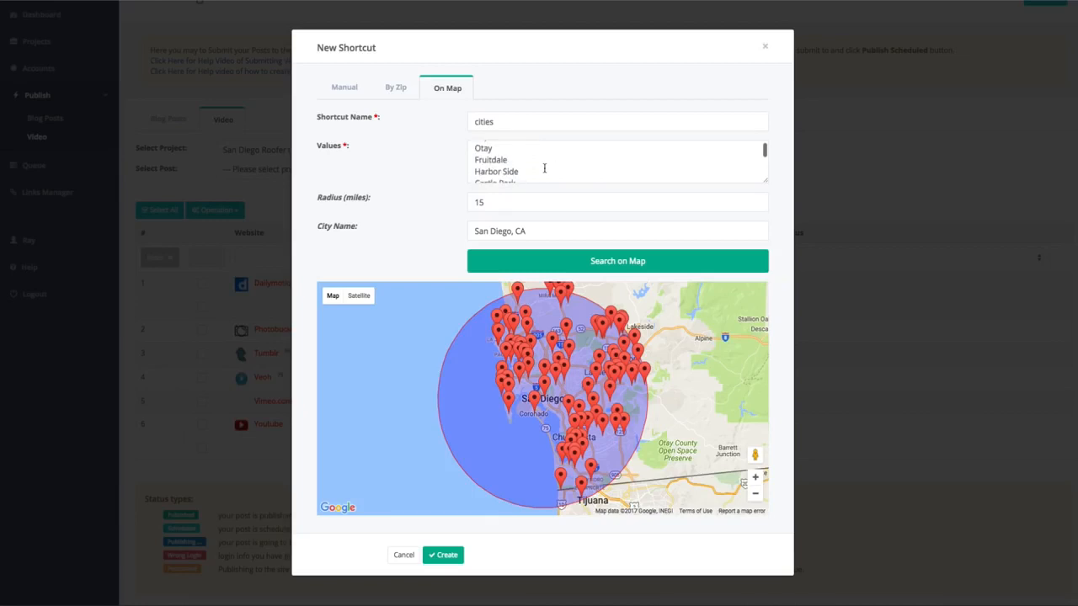
pyautogui.scroll(-3, 544, 168)
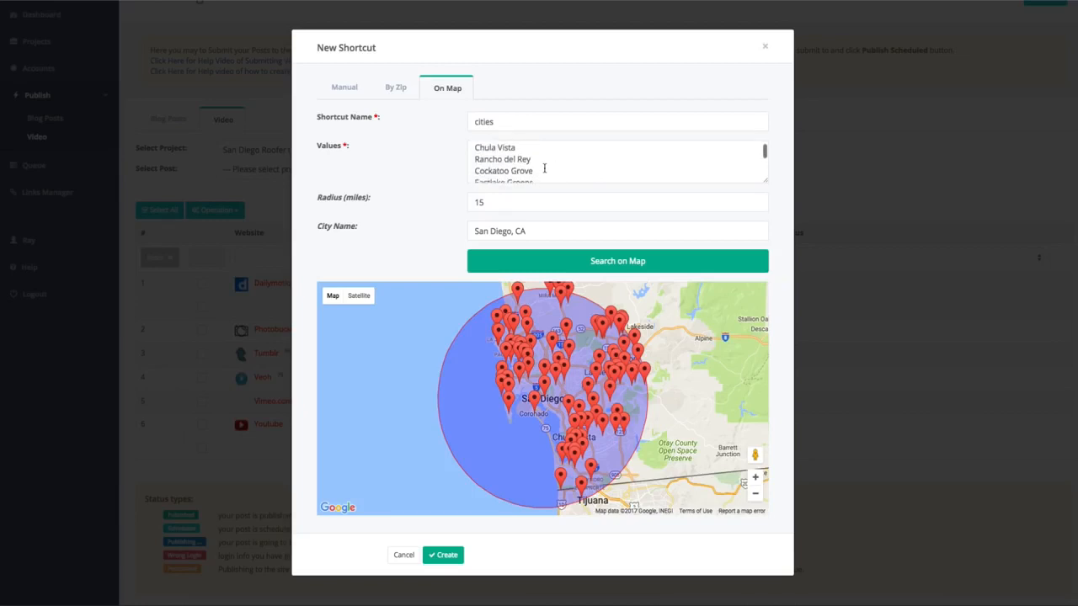
pyautogui.scroll(-4, 544, 168)
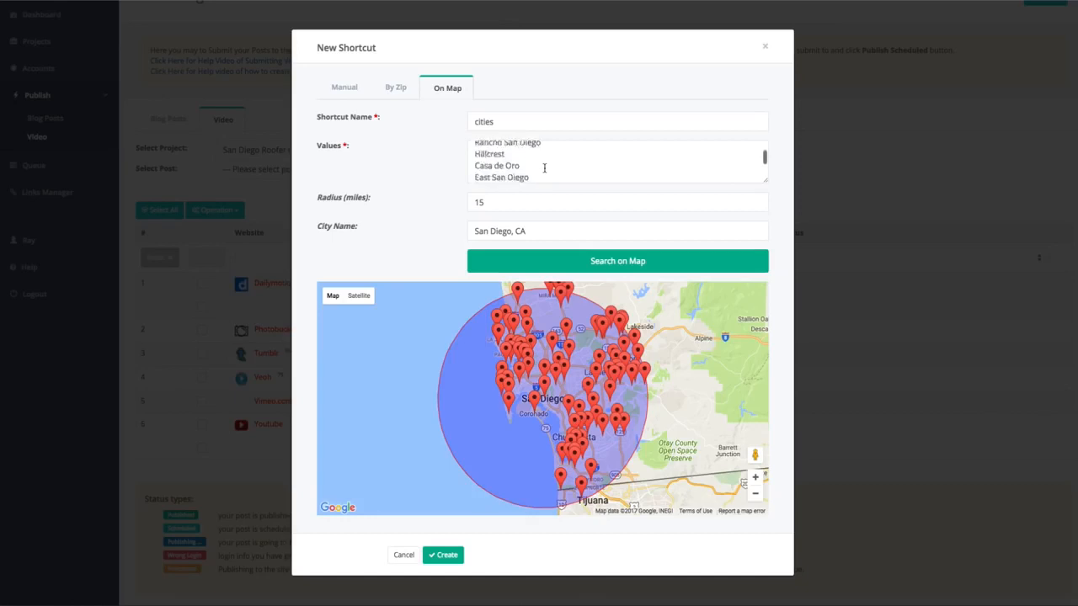
pyautogui.scroll(-4, 544, 169)
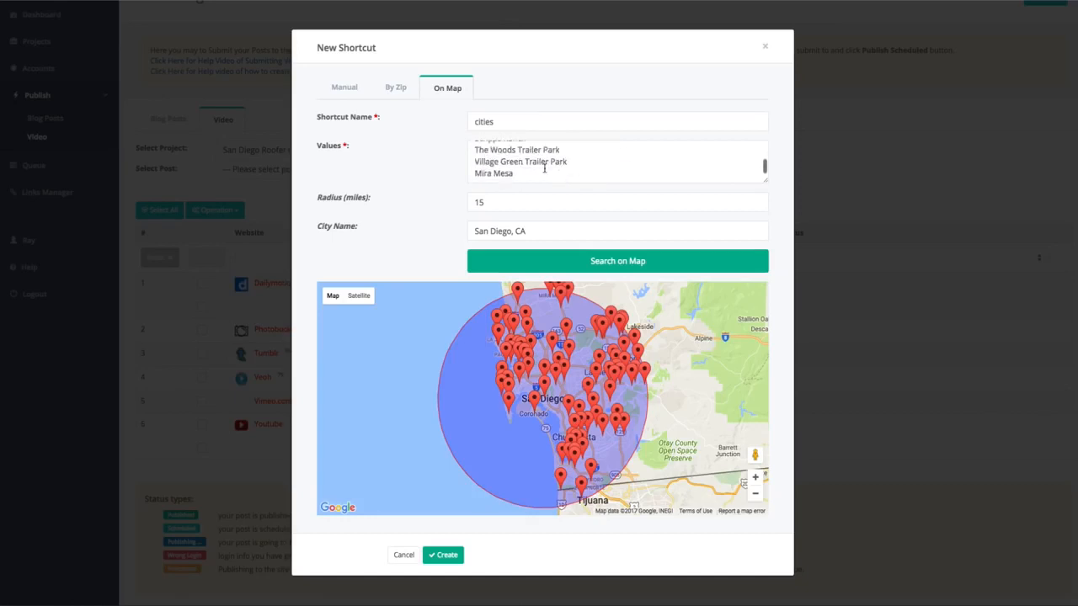
pyautogui.scroll(10, 544, 168)
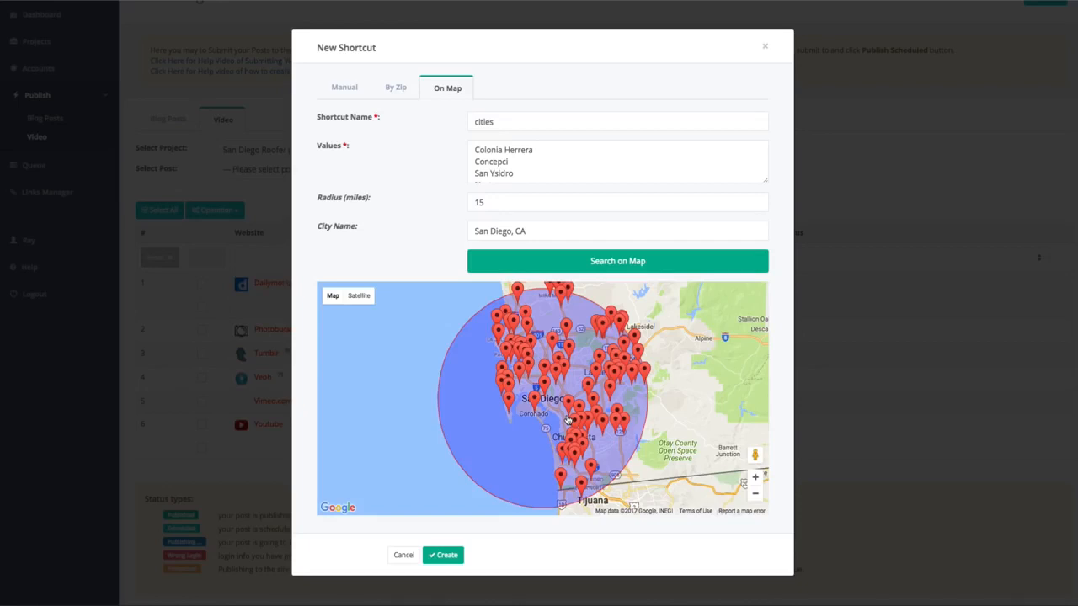
# Highlight the Concepci entry and the Colonia Herrera entry in the shortcut's values for review.
pyautogui.click(518, 161)
pyautogui.moveTo(517, 162); pyautogui.dragTo(469, 161)
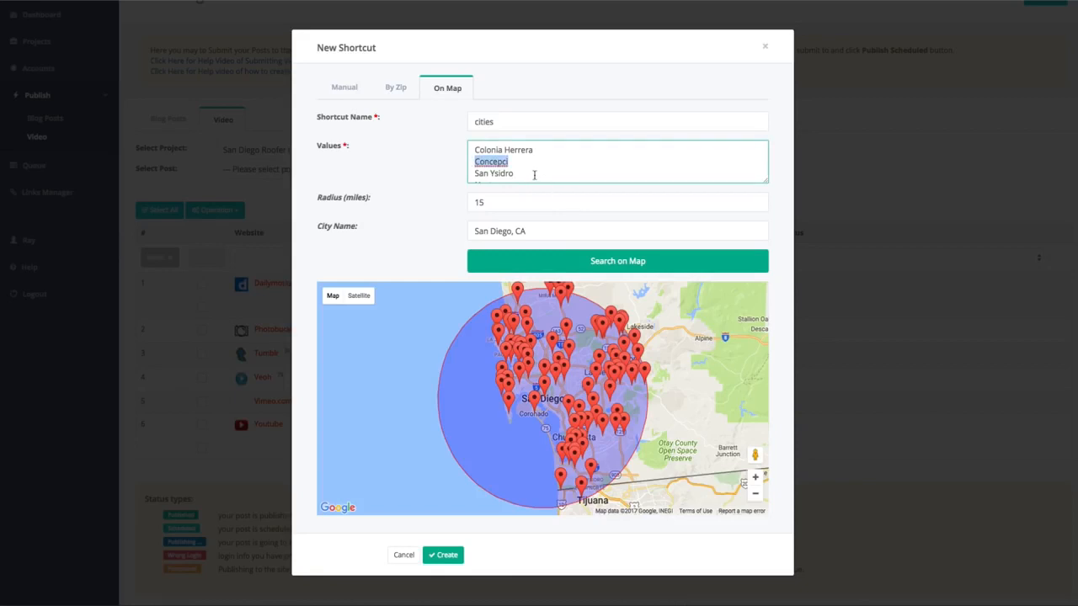
pyautogui.moveTo(539, 152); pyautogui.dragTo(453, 149)
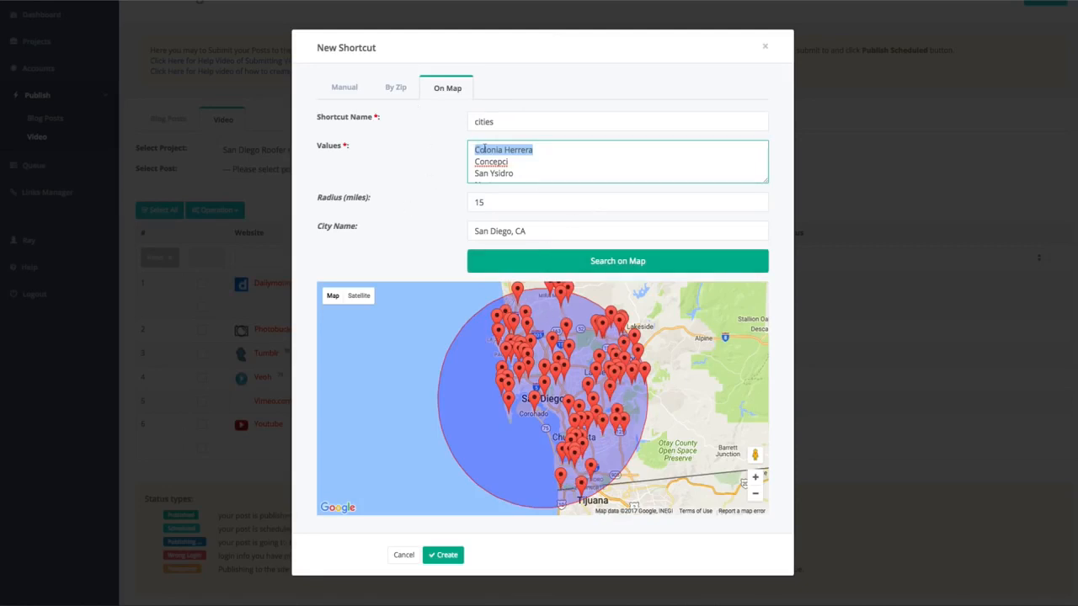
# Create the cities shortcut and replace the leading "San Diego" in the video title with [[cities]].
pyautogui.click(456, 560)
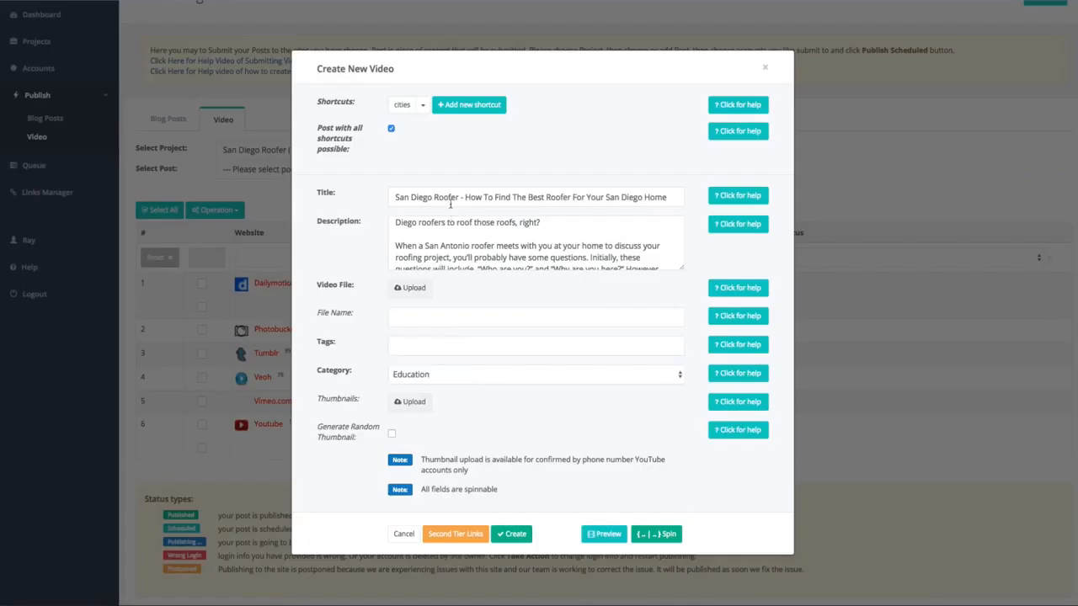
pyautogui.moveTo(432, 197); pyautogui.dragTo(374, 197)
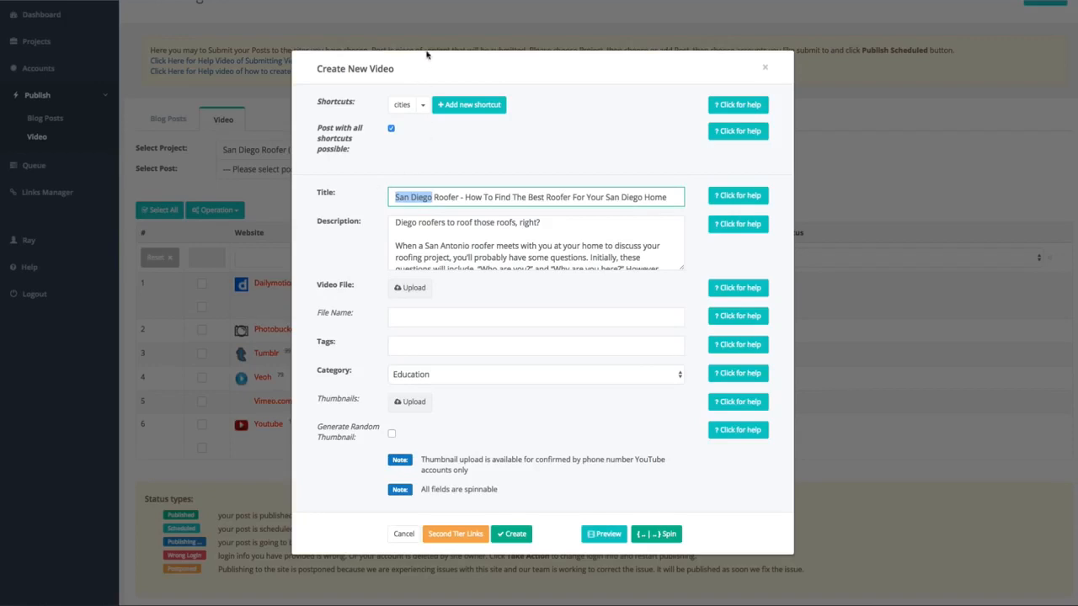
pyautogui.click(401, 104)
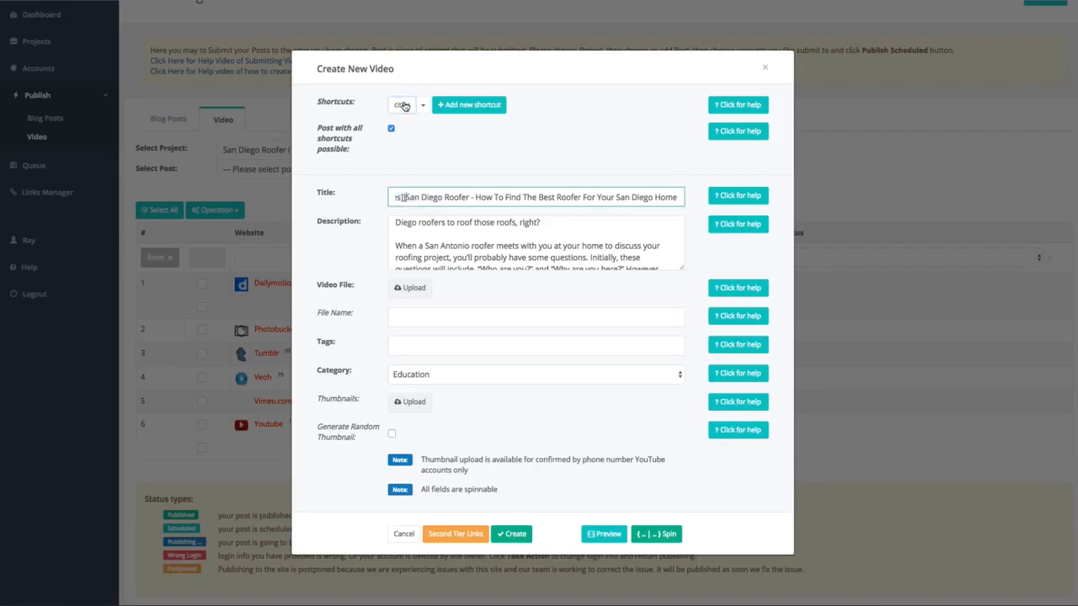
pyautogui.moveTo(418, 197); pyautogui.dragTo(348, 198)
pyautogui.click(449, 197)
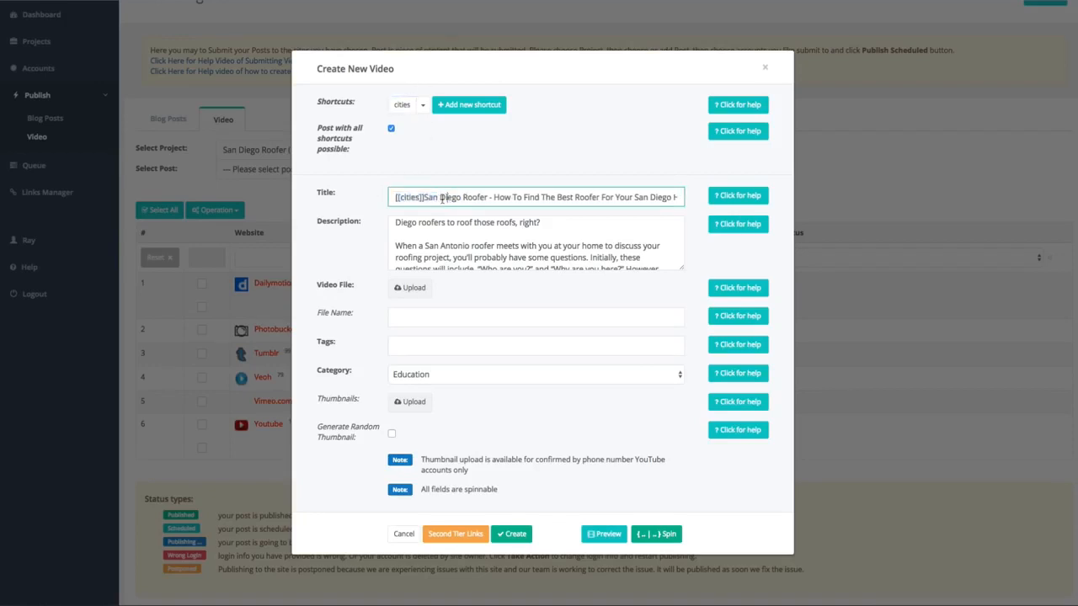
pyautogui.moveTo(423, 197); pyautogui.dragTo(461, 197)
pyautogui.press('BackSpace')
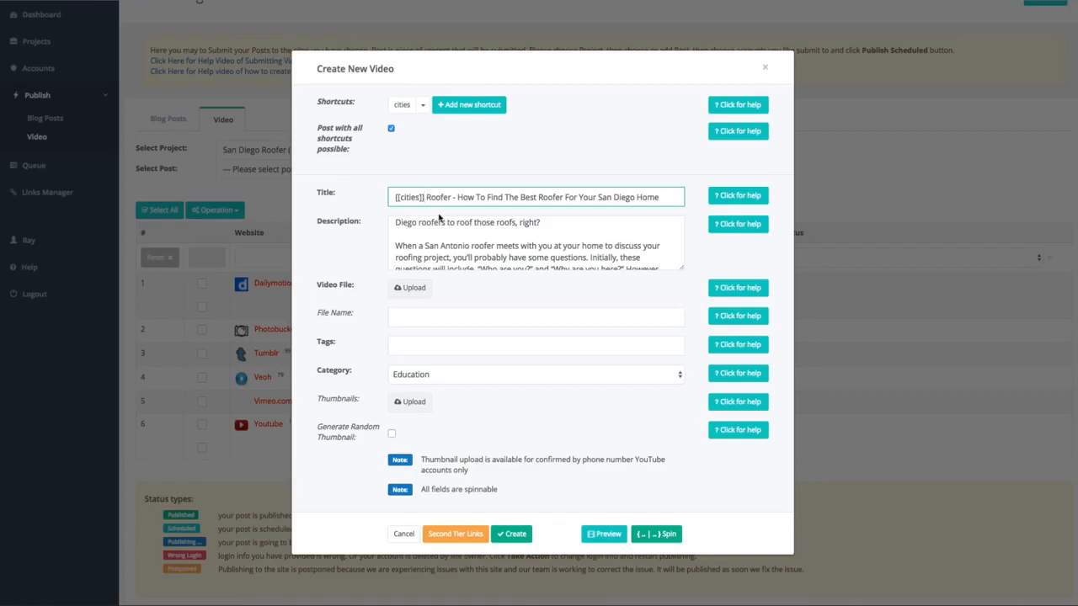
# Replace "San Diego" at the very start of the description with the [[cities]] shortcut.
pyautogui.scroll(1, 431, 239)
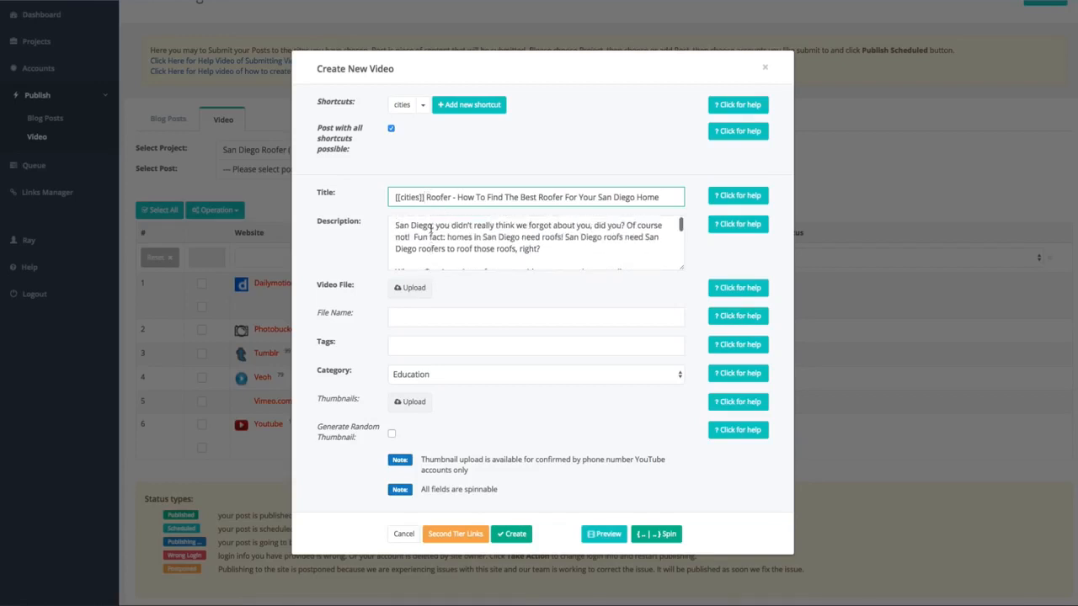
pyautogui.moveTo(431, 228); pyautogui.dragTo(393, 225)
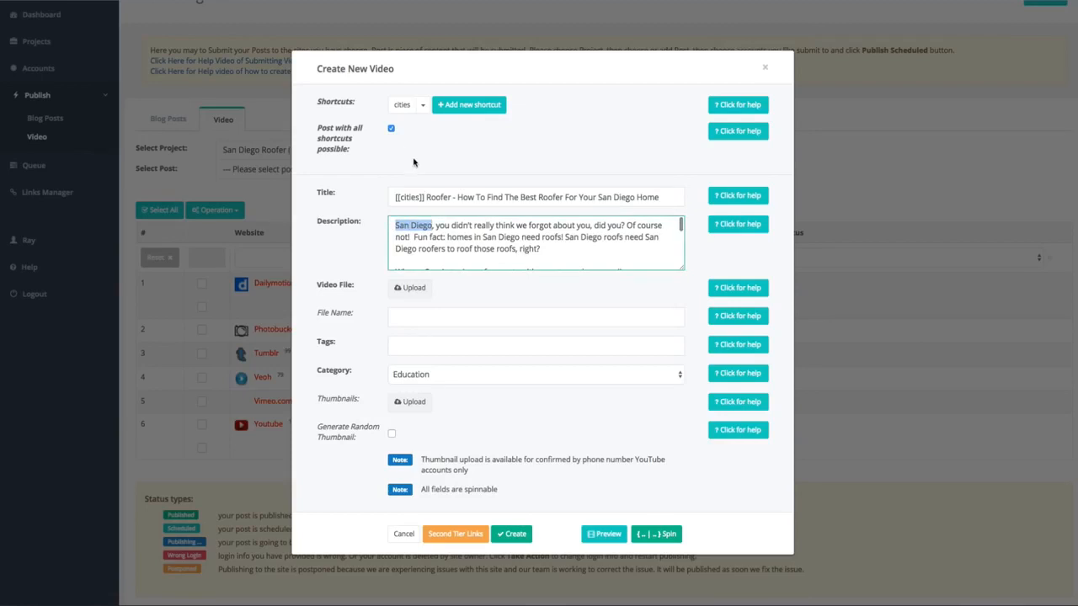
pyautogui.press('BackSpace')
pyautogui.click(402, 104)
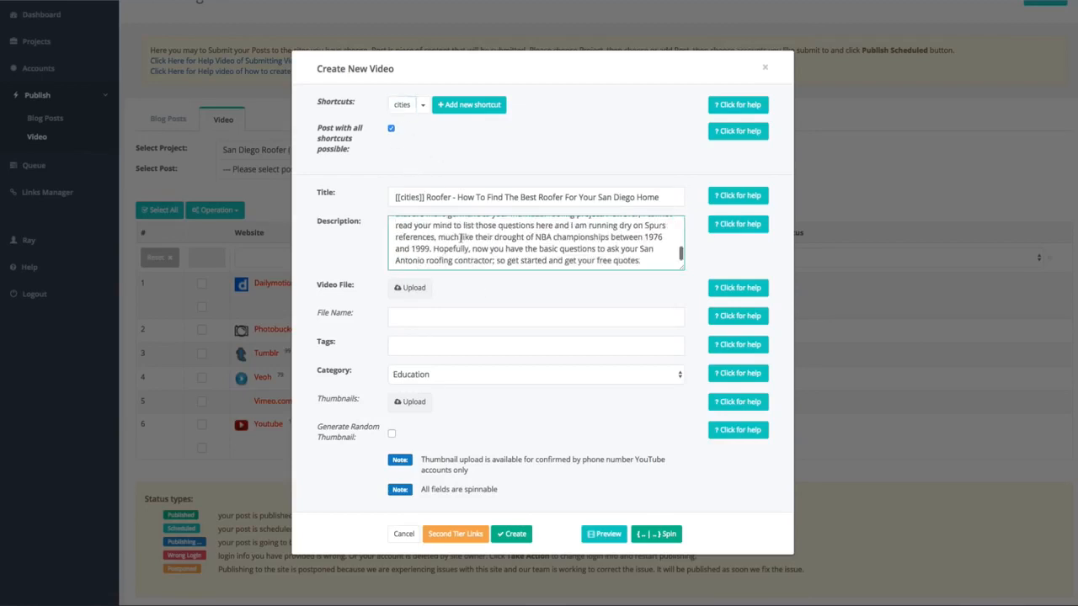
pyautogui.scroll(10, 471, 240)
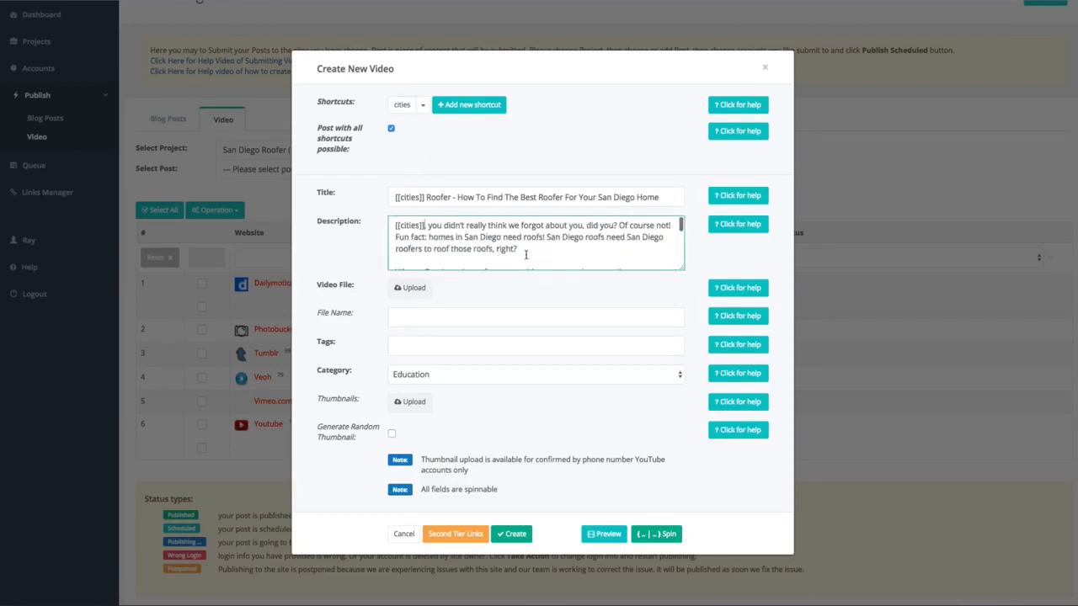
# Replace "San Diego" before "roofers to roof those roofs" in the description with the [[cities]] shortcut.
pyautogui.scroll(-1, 529, 255)
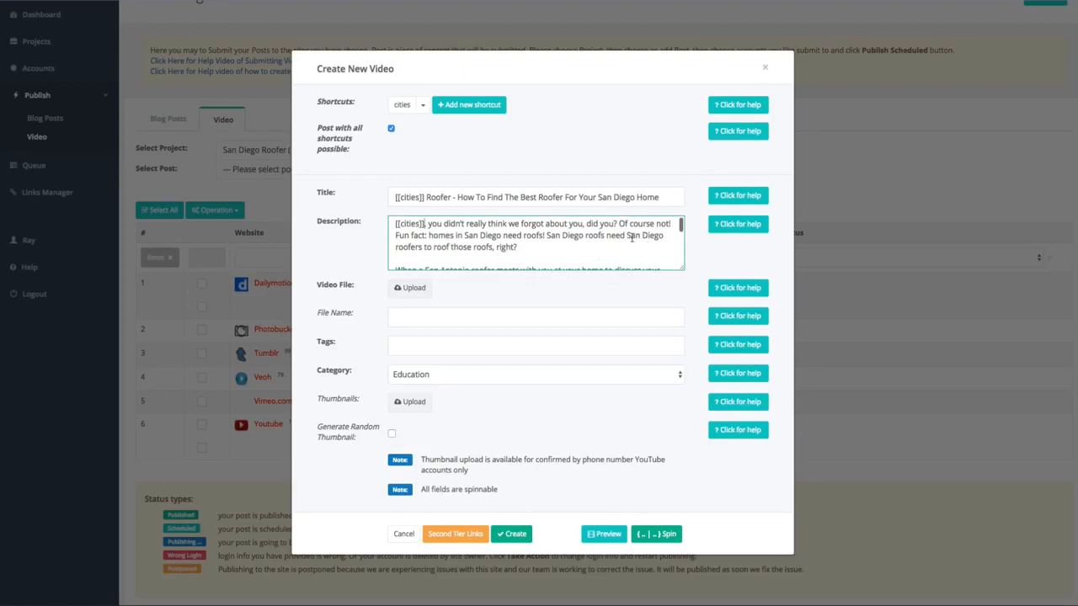
pyautogui.moveTo(626, 237); pyautogui.dragTo(663, 237)
pyautogui.press('BackSpace')
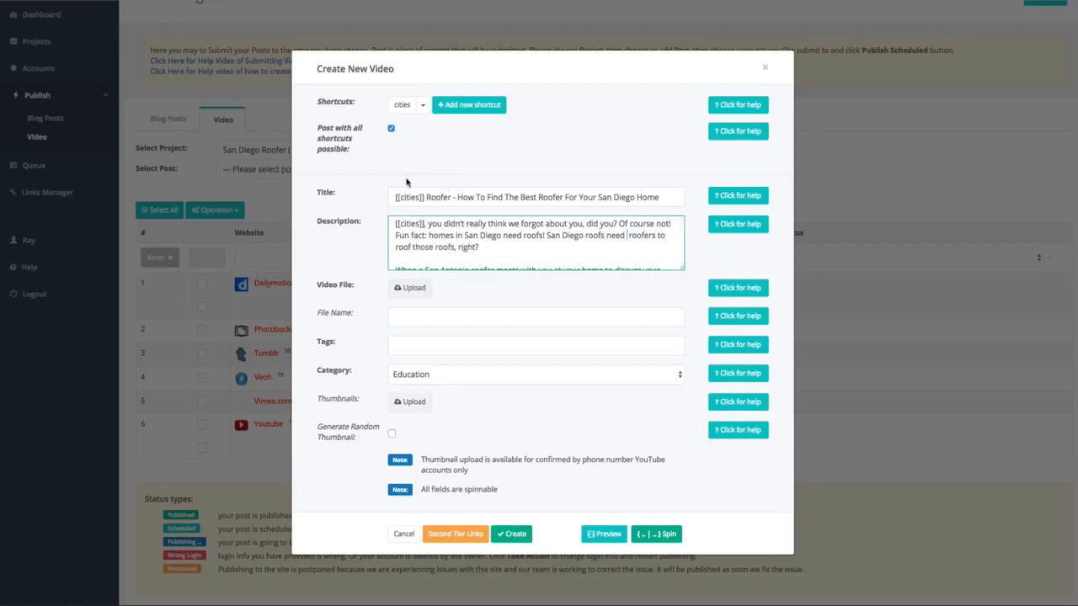
pyautogui.click(403, 106)
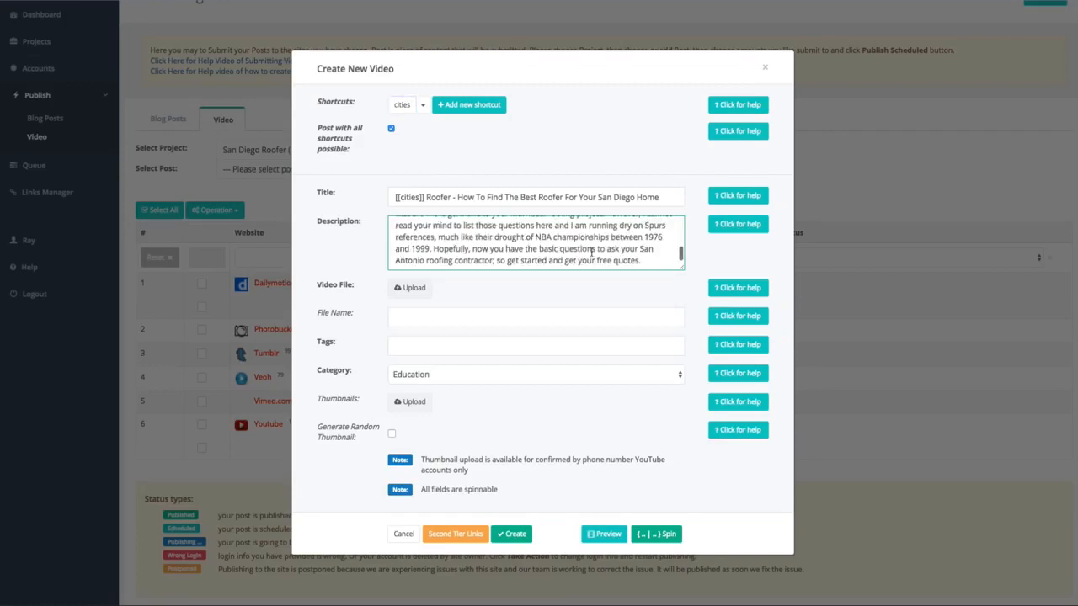
pyautogui.scroll(5, 591, 252)
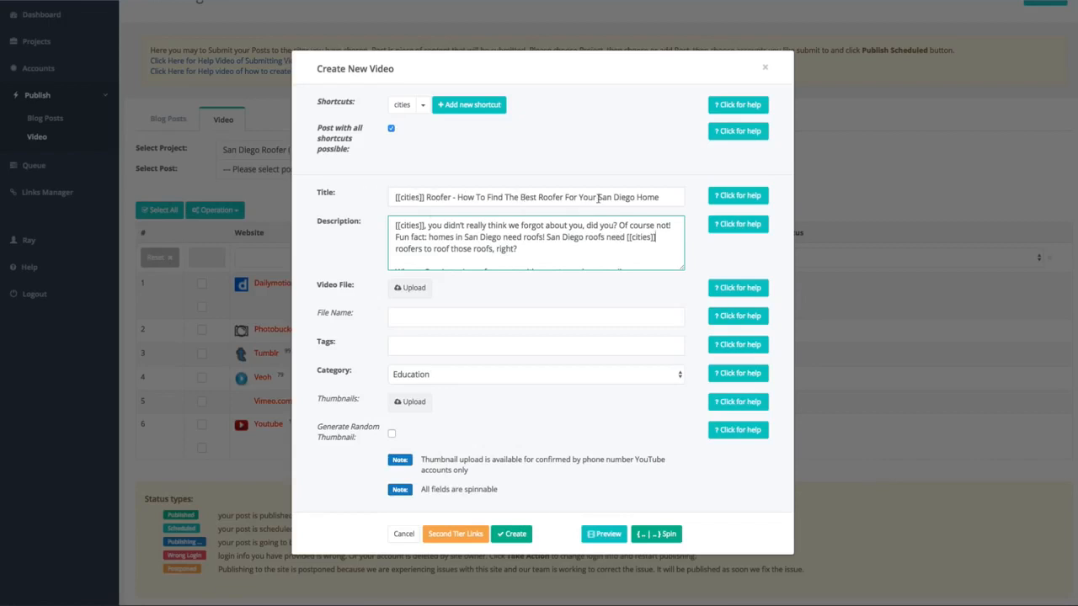
# Replace "San Diego" before "Home" in the title with [[cities]] and set the file name to "[[cities]]-roofer.mp4".
pyautogui.moveTo(598, 197); pyautogui.dragTo(635, 197)
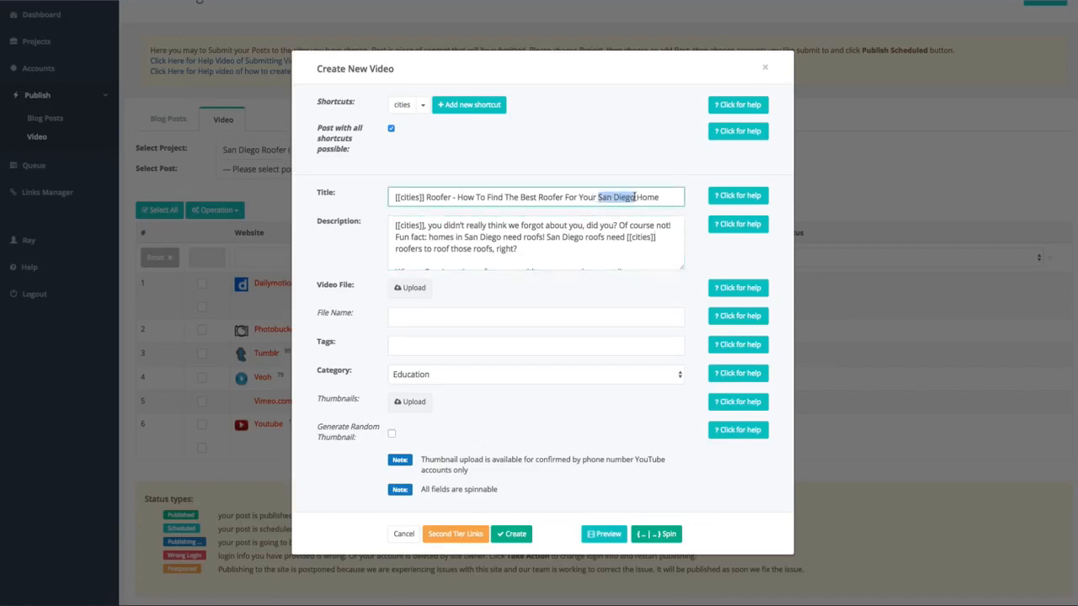
pyautogui.write('[[cities]]')
pyautogui.click(410, 319)
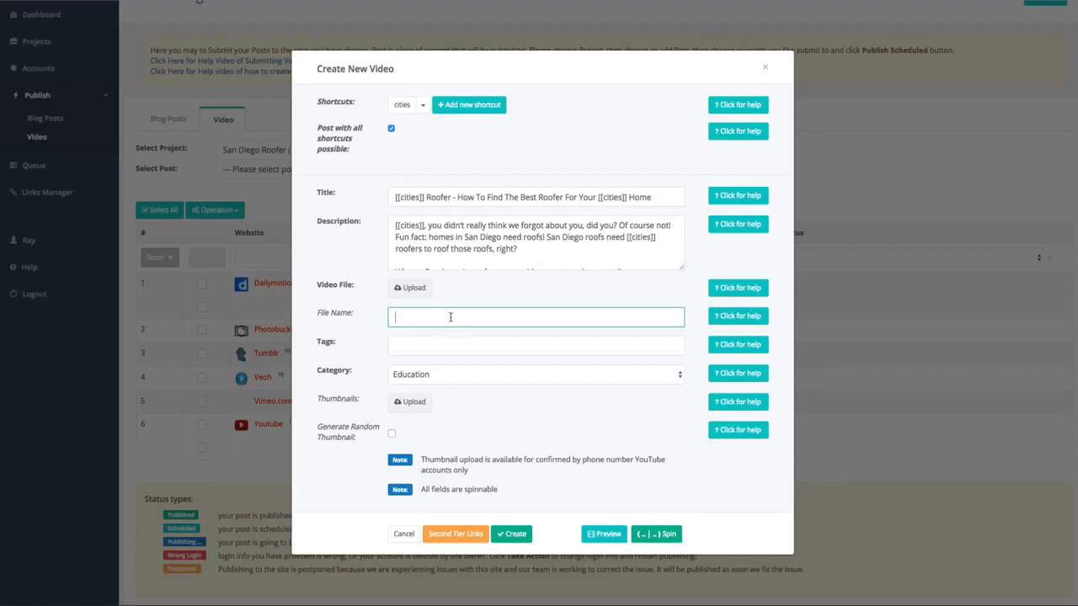
pyautogui.click(404, 106)
pyautogui.write('-roofer.mp4')
# Enter the tags "[[cities]] roofer, roofer [[cities]], roofing [[cities]], cities [[cities]]" using the cities shortcut.
pyautogui.click(428, 347)
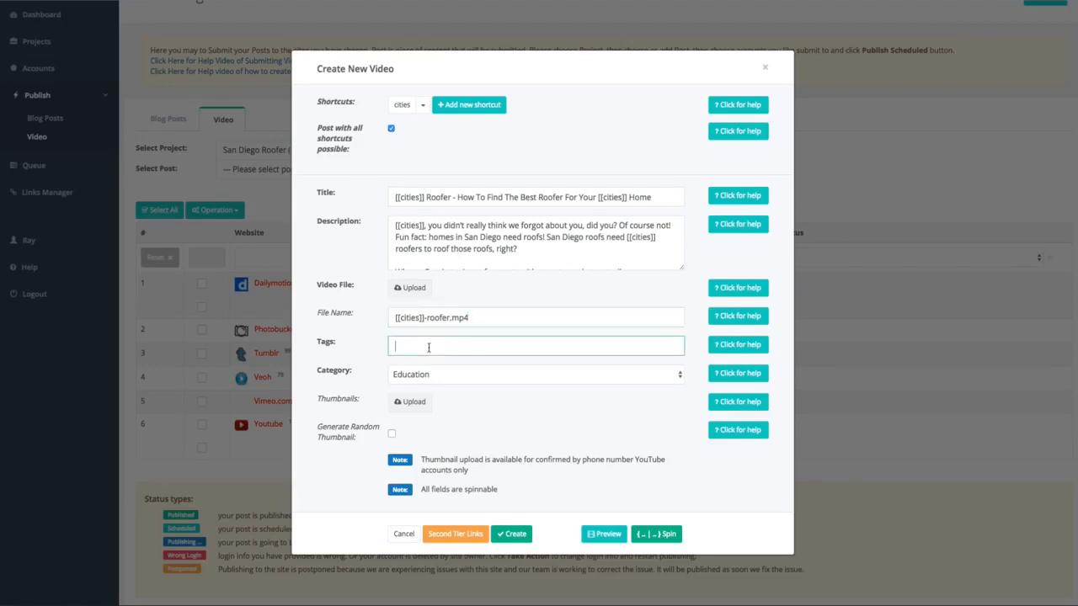
pyautogui.click(405, 107)
pyautogui.write('roofer, roofe')
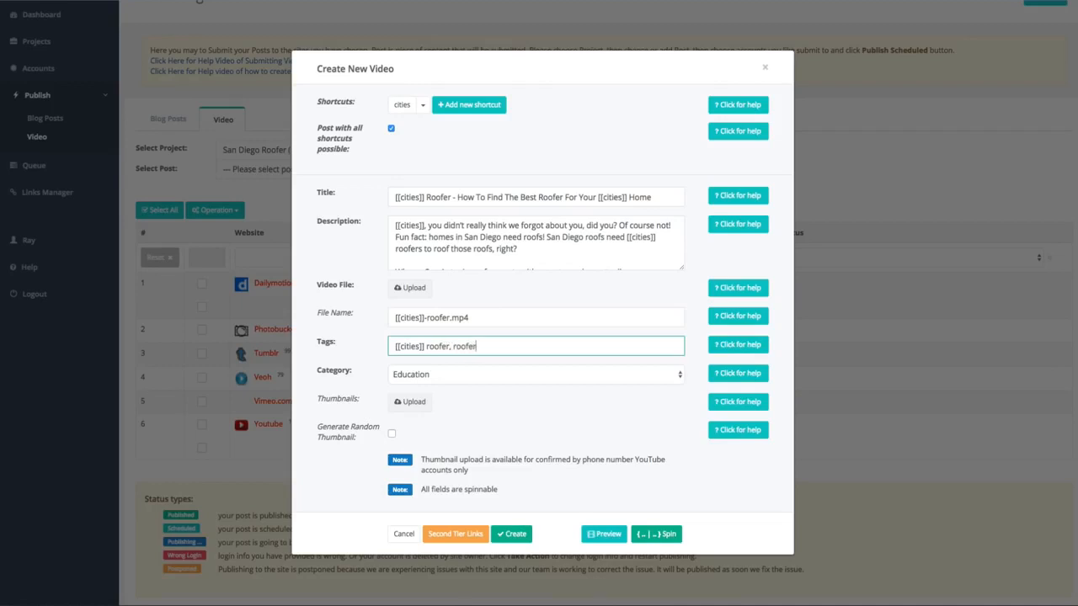
pyautogui.write('r')
pyautogui.click(401, 106)
pyautogui.write(', roofing')
pyautogui.click(401, 107)
pyautogui.write(', citi')
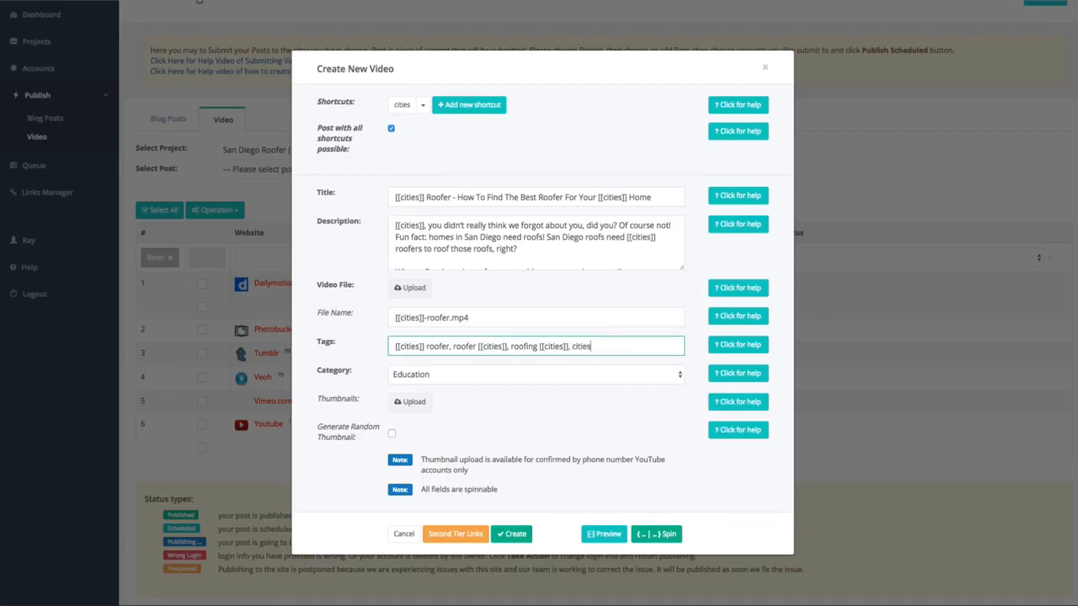
pyautogui.write('es')
pyautogui.click(402, 105)
# Upload Roofer.mp4 from the Roofer folder as the post's video file.
pyautogui.click(418, 290)
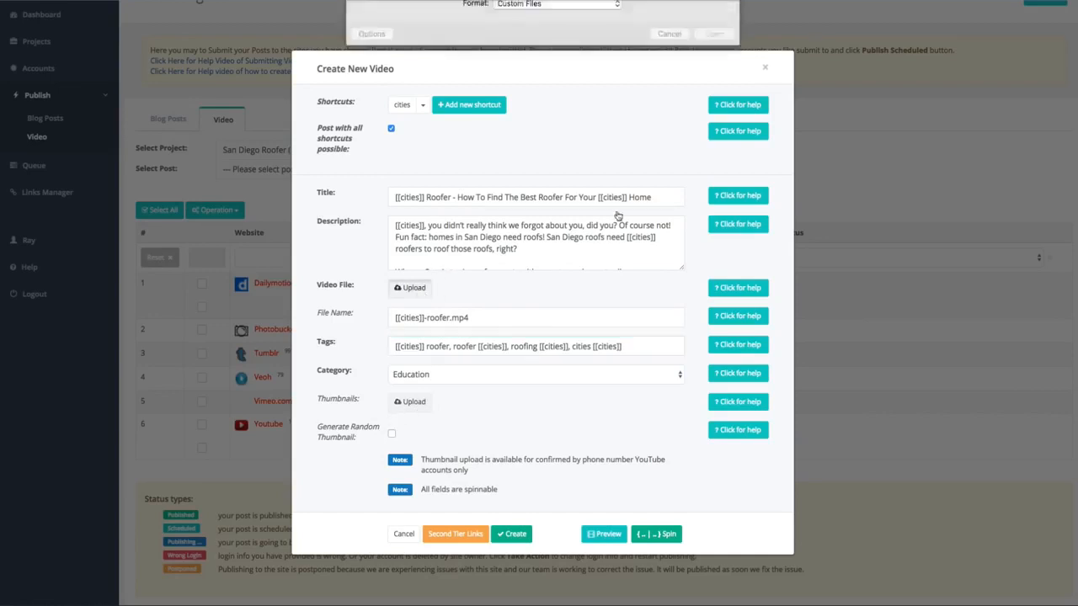
pyautogui.click(544, 12)
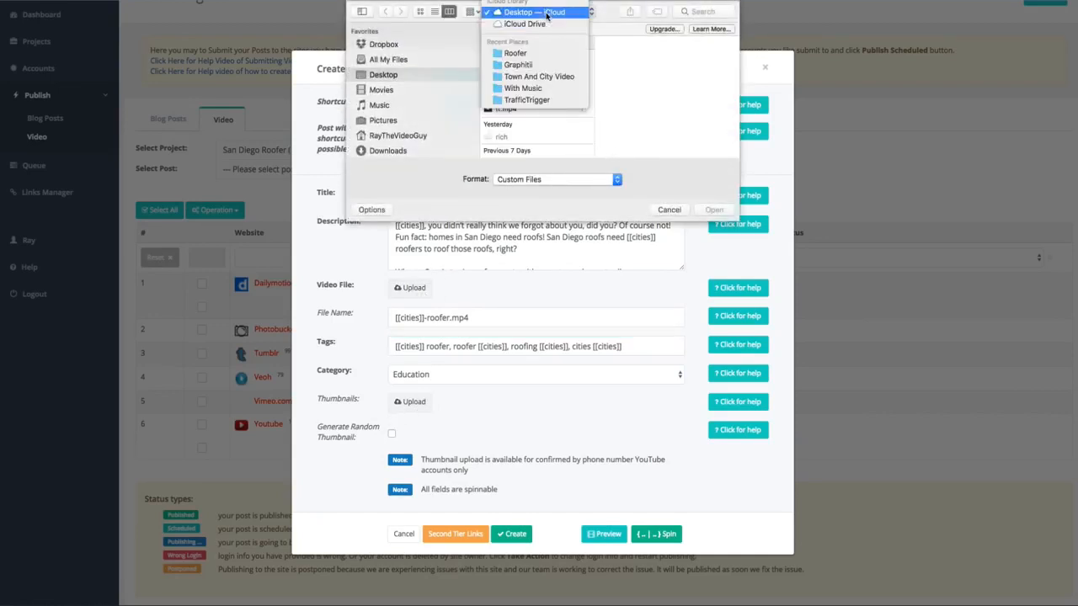
pyautogui.click(555, 52)
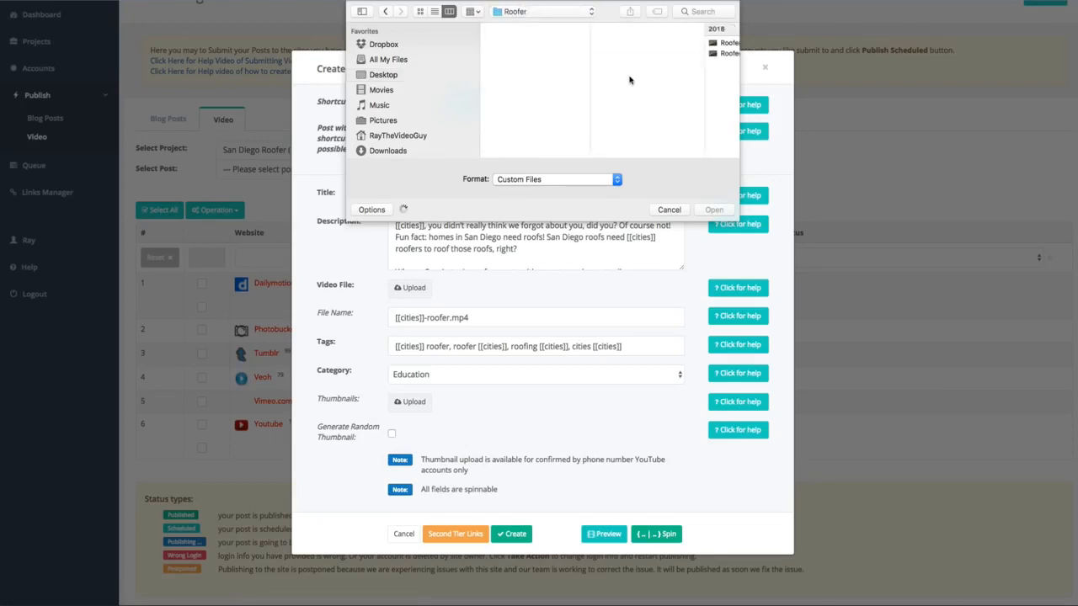
pyautogui.click(729, 53)
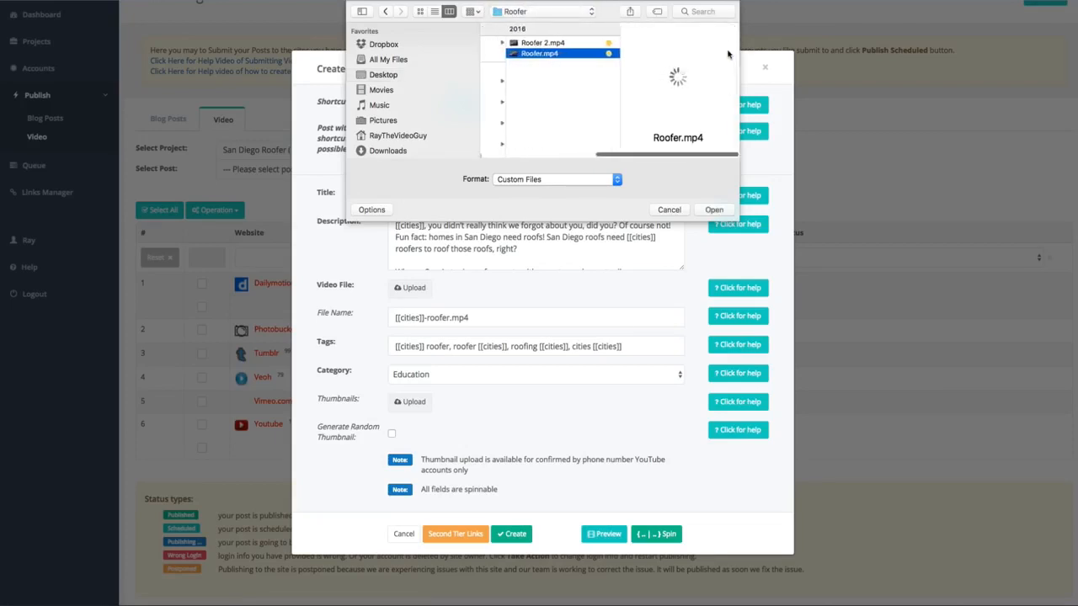
pyautogui.click(713, 210)
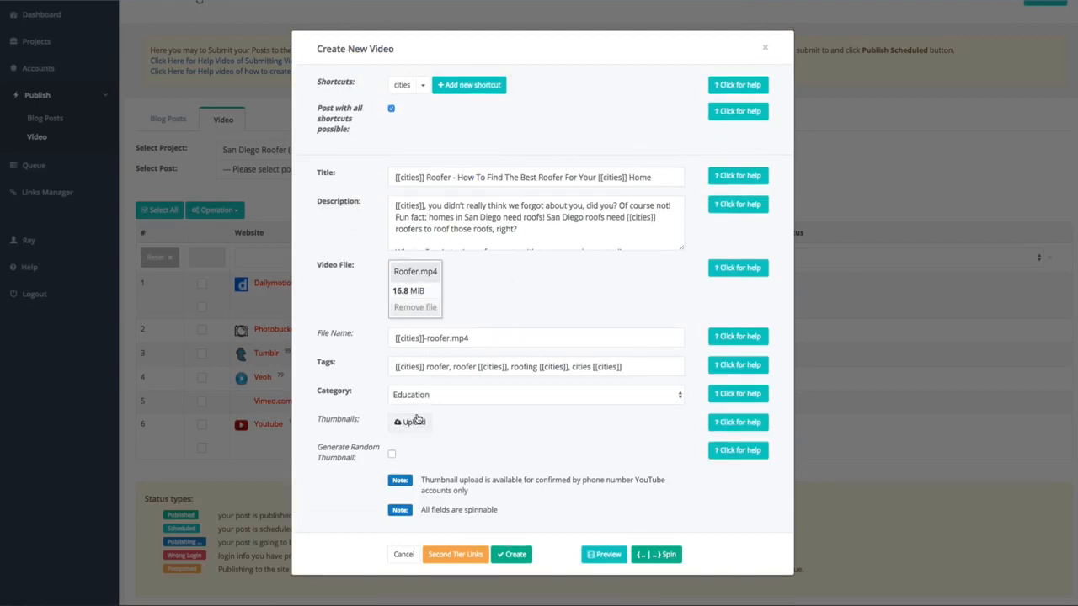
# Enable random thumbnail generation and create the video post.
pyautogui.click(391, 454)
pyautogui.click(497, 226)
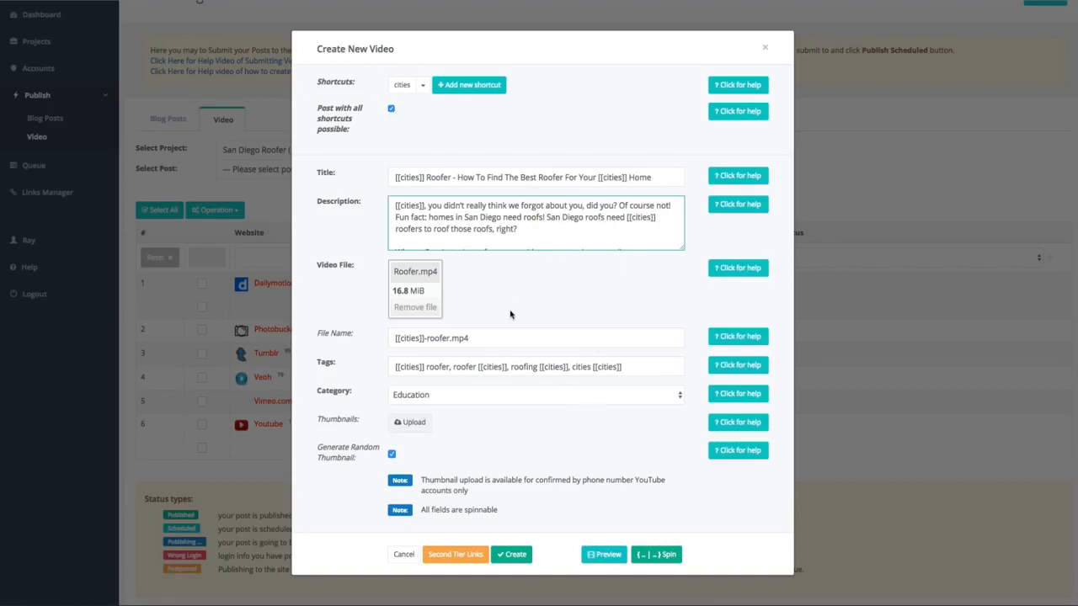
pyautogui.scroll(-1, 598, 230)
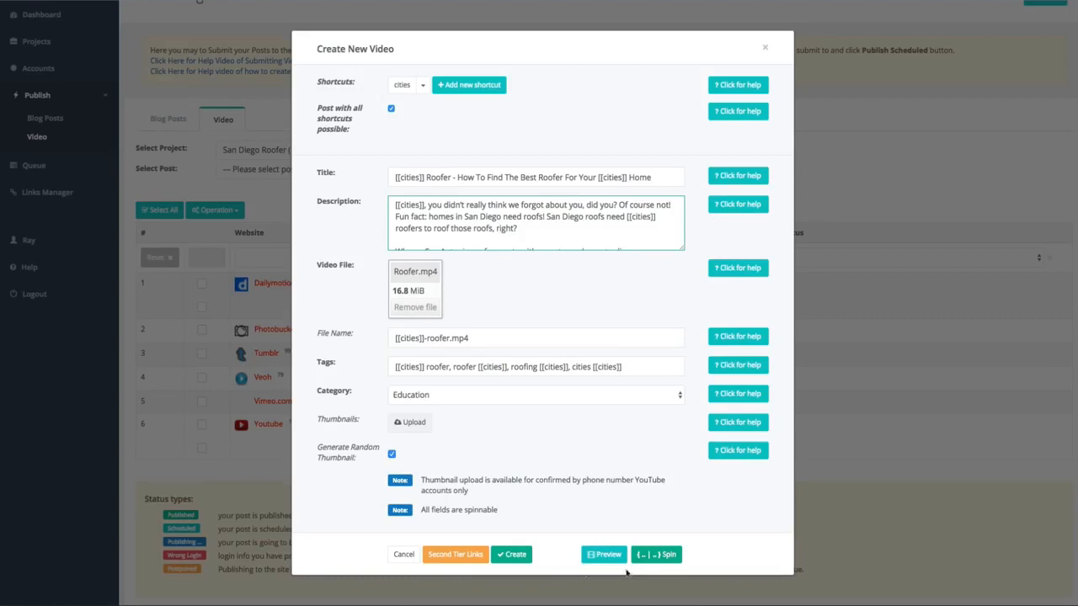
pyautogui.click(515, 556)
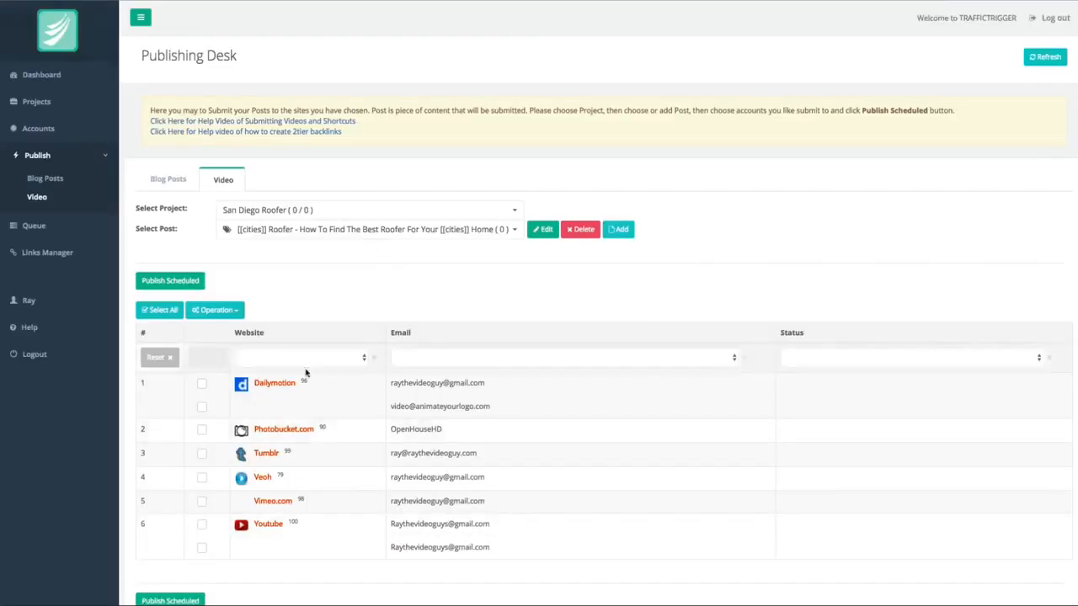
# Select every listed Dailymotion, Photobucket, Tumblr, Veoh, Vimeo and Youtube account for publishing the video post.
pyautogui.scroll(-1, 296, 404)
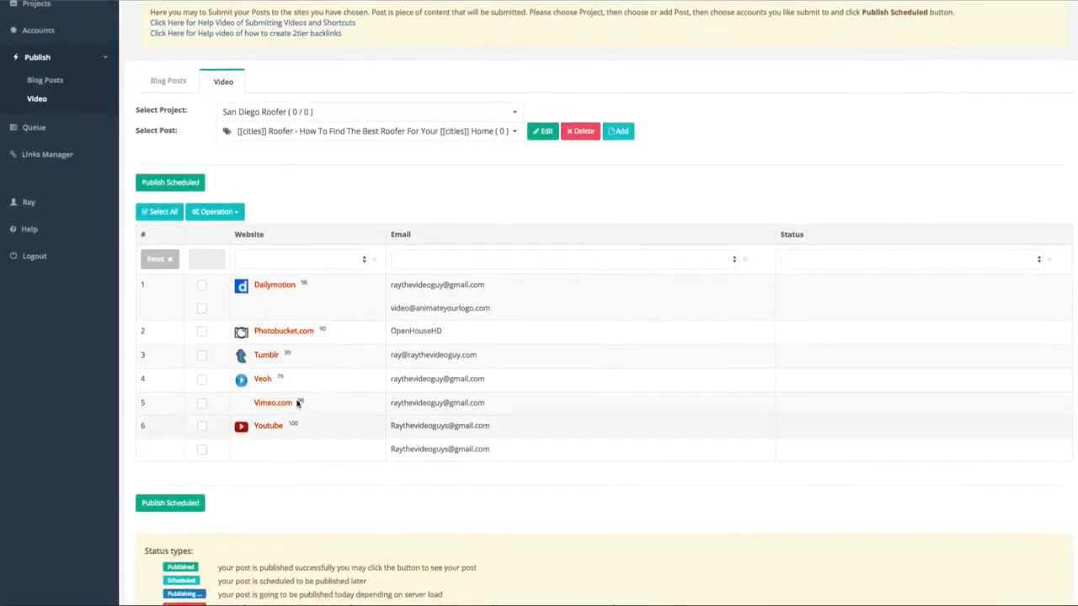
pyautogui.click(201, 285)
pyautogui.click(201, 309)
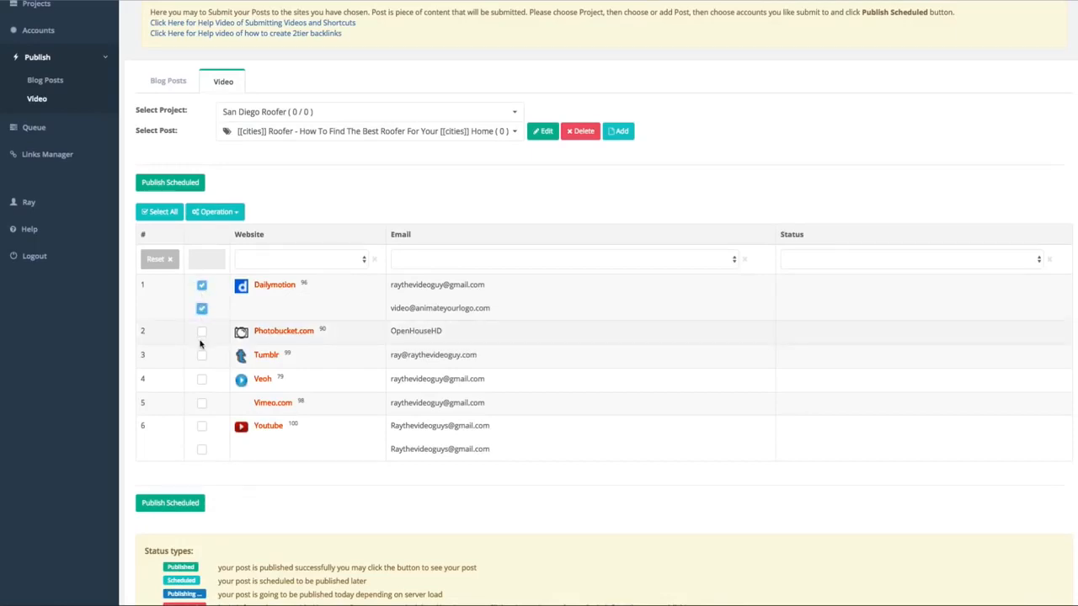
pyautogui.click(201, 331)
pyautogui.click(201, 355)
pyautogui.click(201, 380)
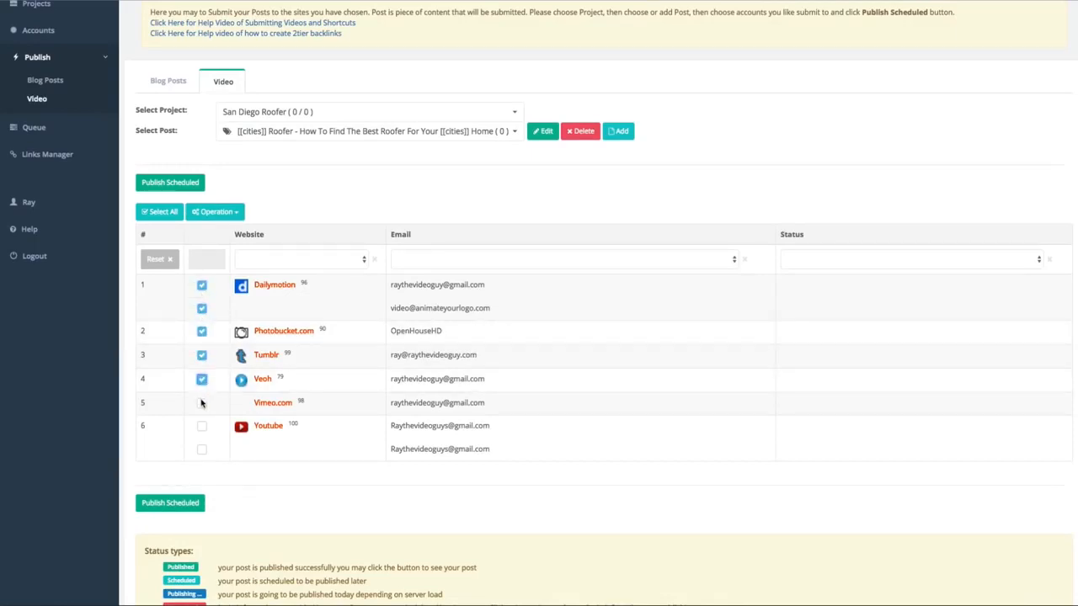
pyautogui.click(201, 403)
pyautogui.click(202, 426)
pyautogui.click(202, 450)
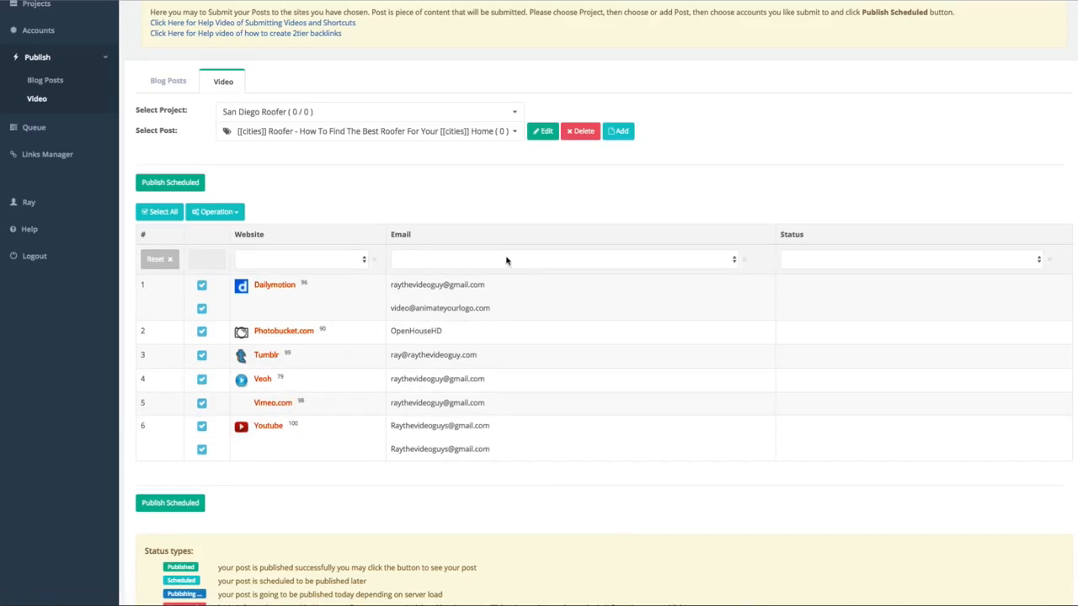
# Open scheduled publishing for the selected accounts and set the publishing start to 03/15/2017 7:00 PM.
pyautogui.scroll(1, 319, 247)
pyautogui.scroll(1, 319, 247)
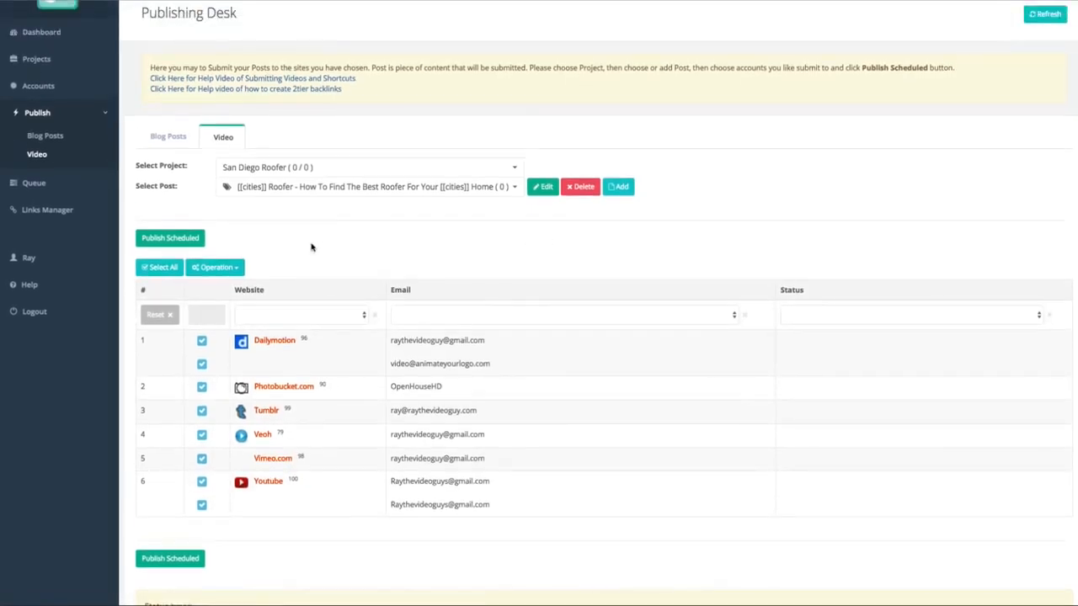
pyautogui.click(170, 239)
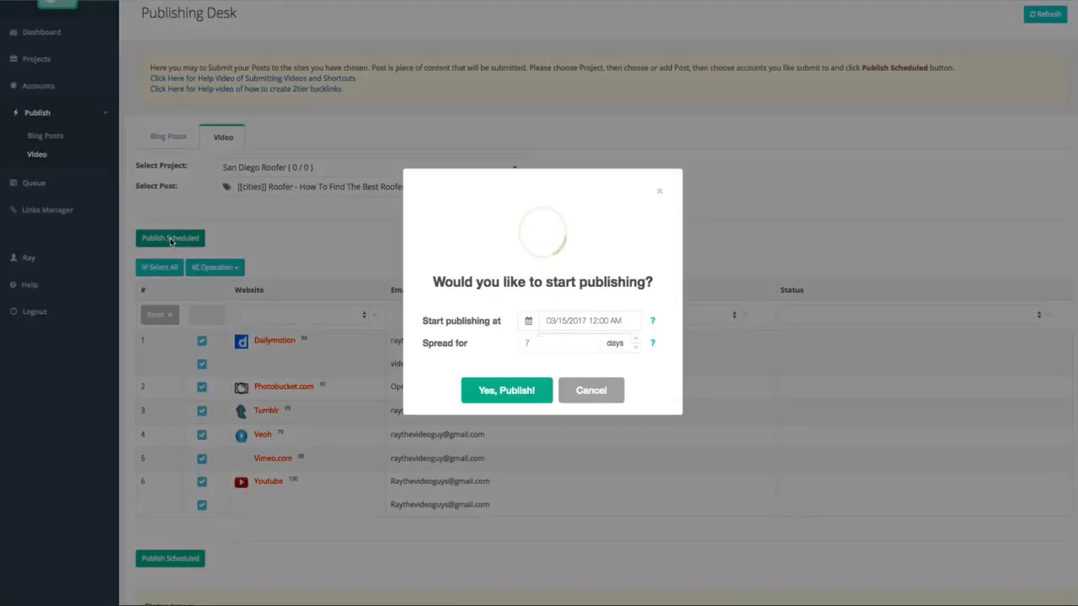
pyautogui.click(594, 322)
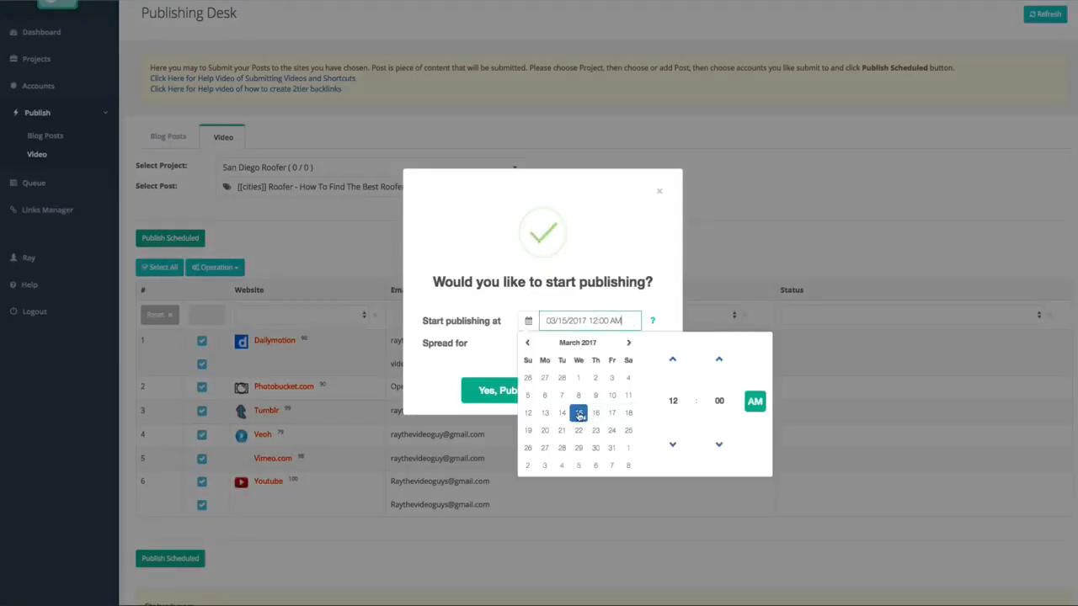
pyautogui.click(579, 413)
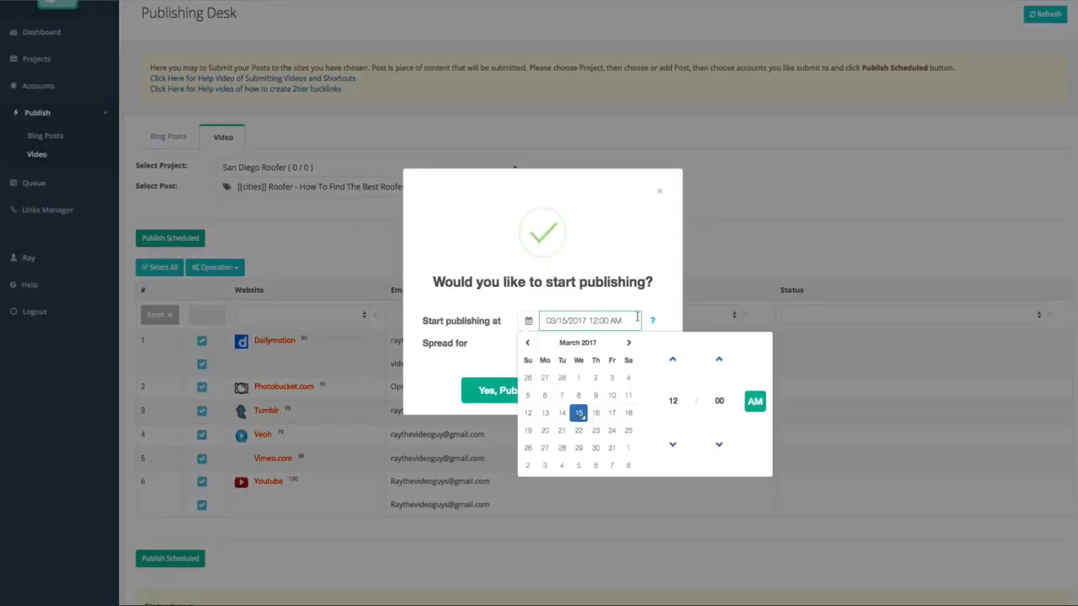
pyautogui.click(672, 453)
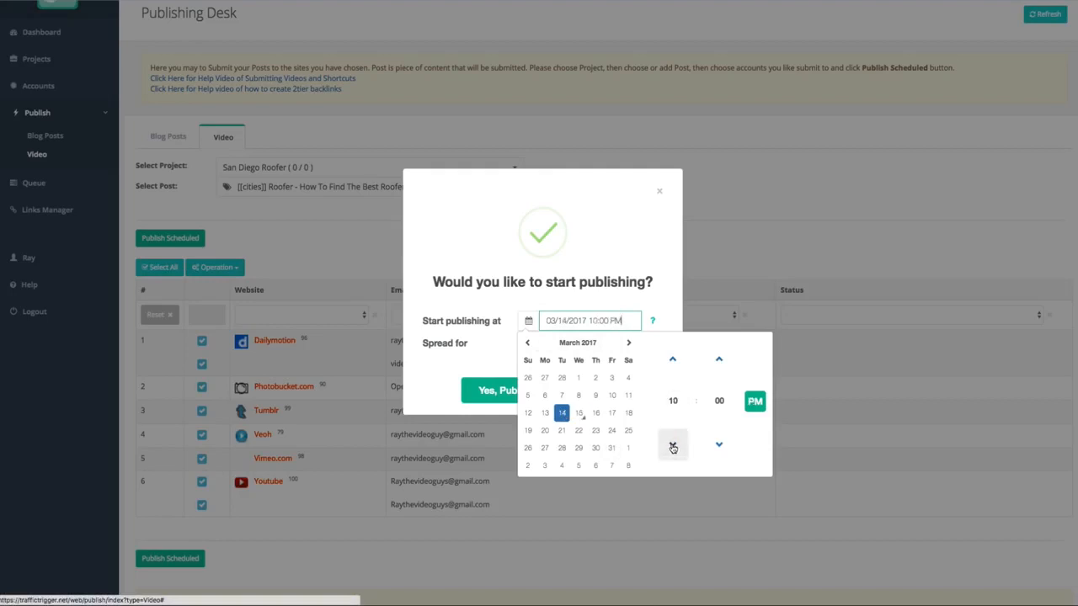
pyautogui.click(673, 360)
pyautogui.click(673, 360)
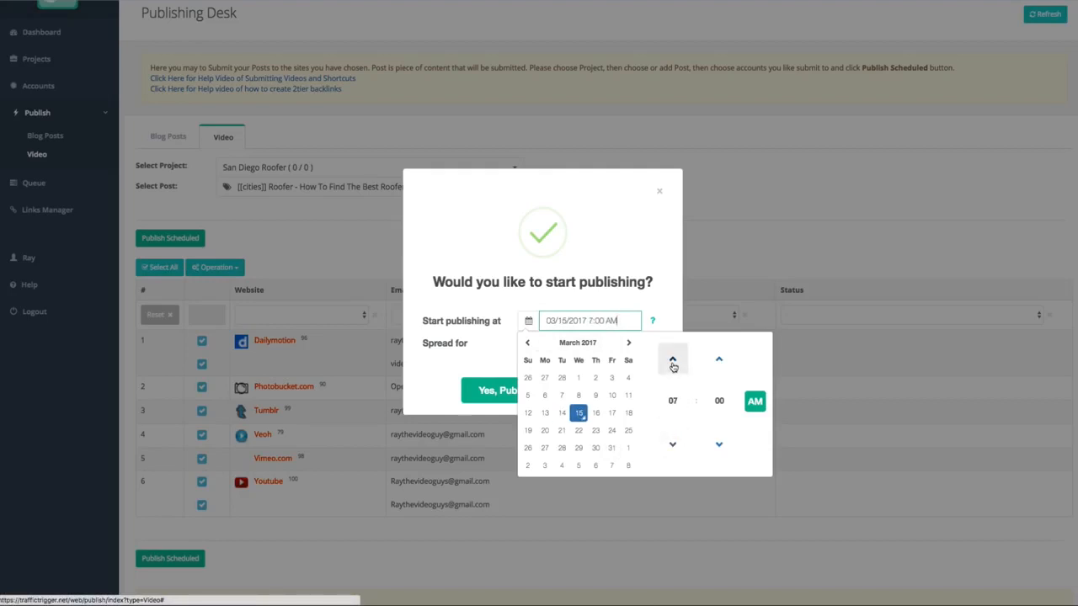
pyautogui.click(673, 362)
pyautogui.click(755, 401)
pyautogui.click(614, 287)
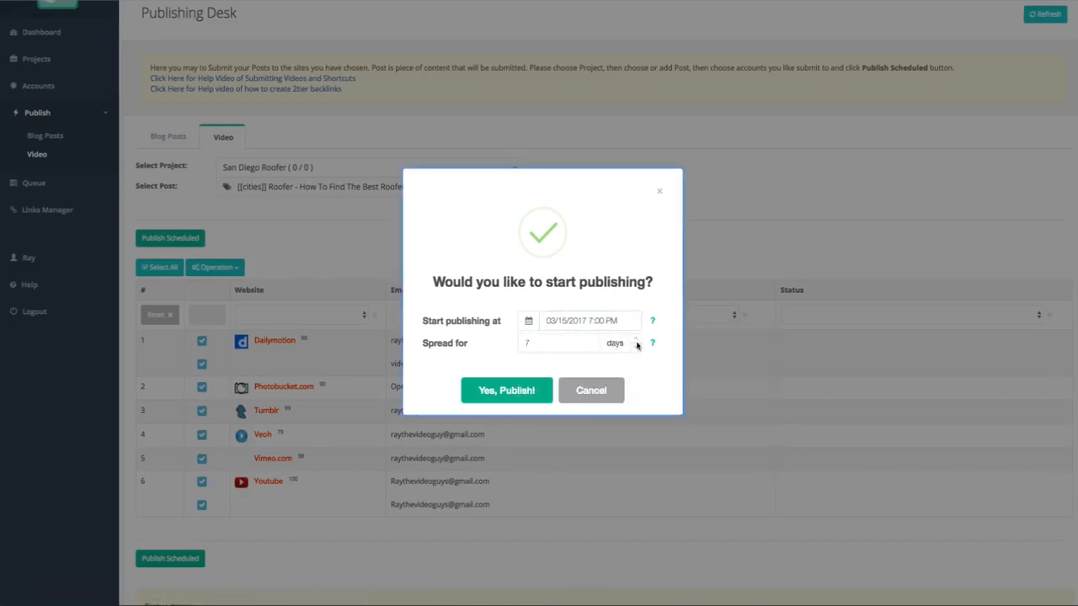
# Spread the publishing over 16 days and submit the schedule.
pyautogui.moveTo(542, 343); pyautogui.dragTo(491, 338)
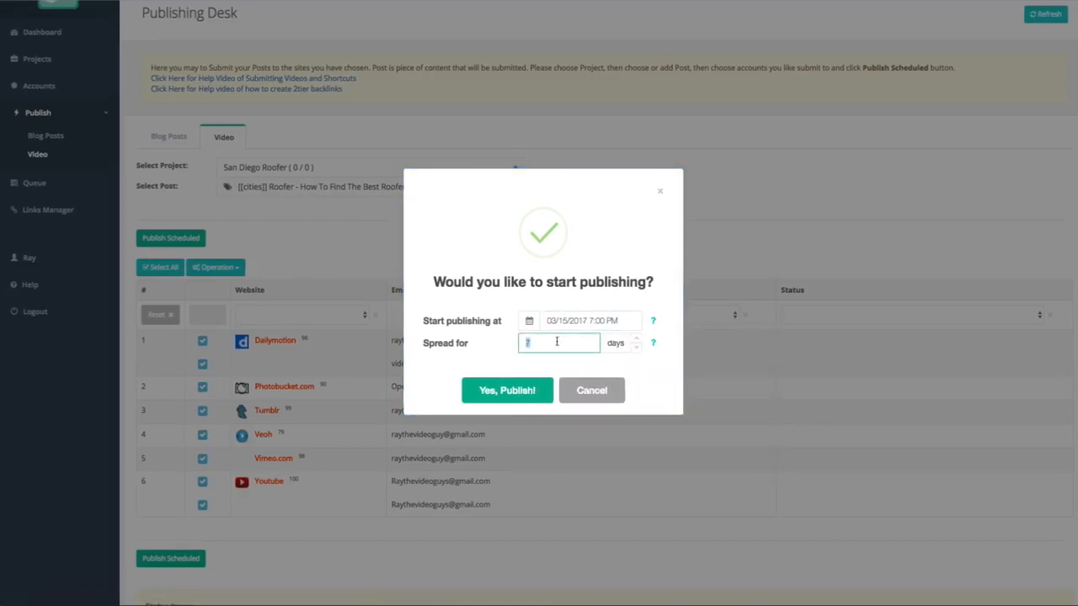
pyautogui.write('10')
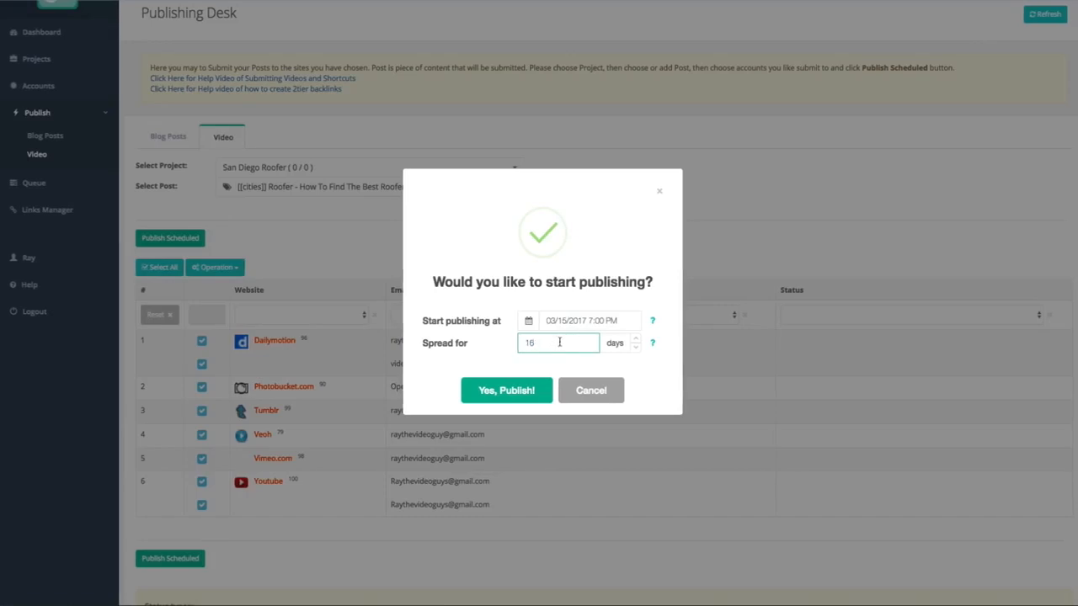
pyautogui.press('BackSpace')
pyautogui.write('5')
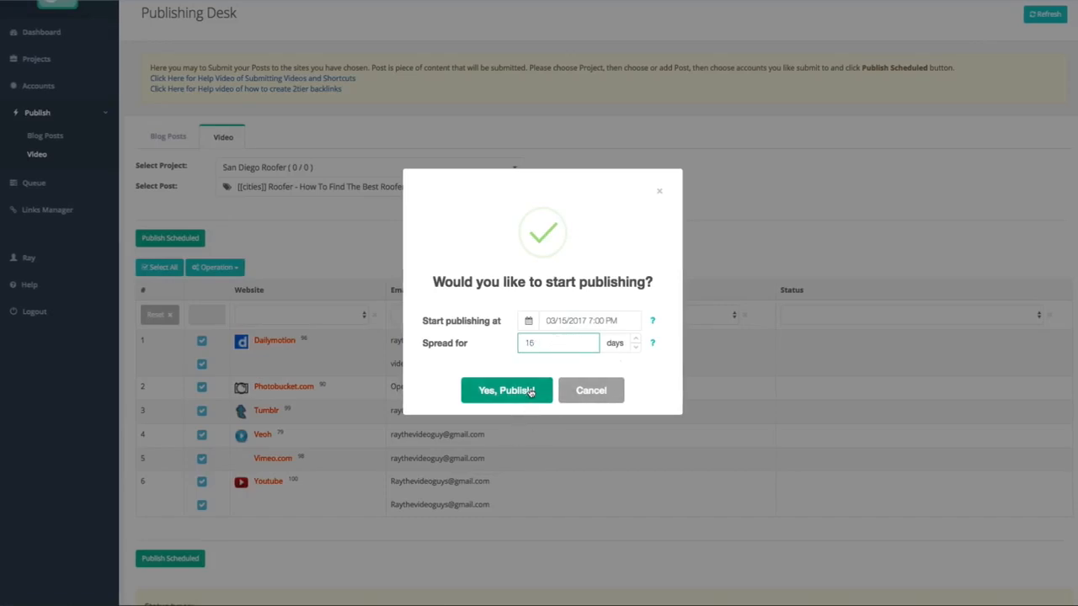
pyautogui.click(506, 392)
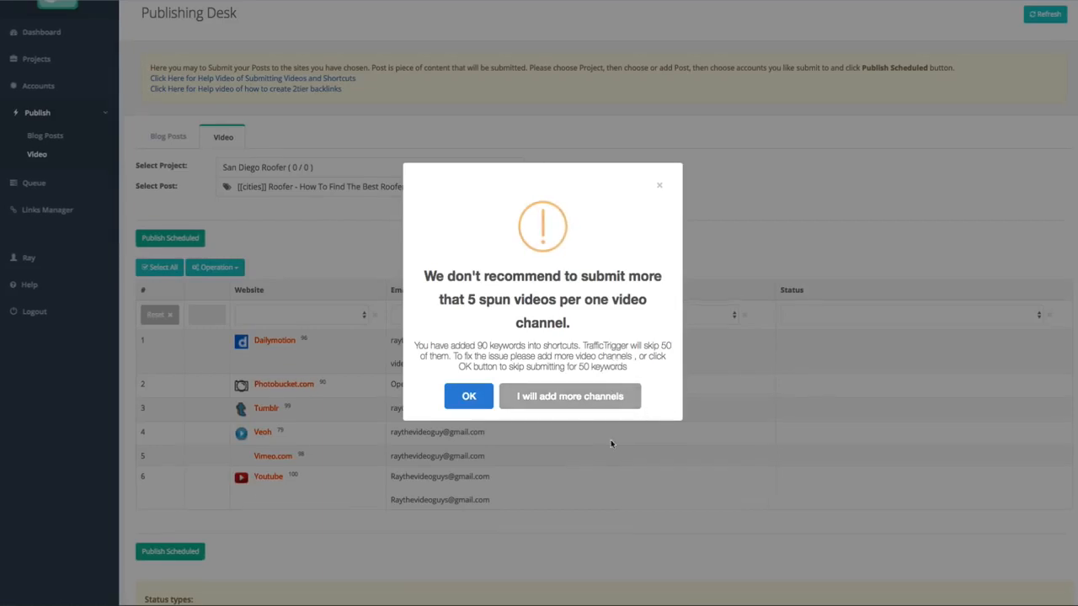
# Accept skipping the excess shortcut keywords instead of adding more video channels, and dismiss the publishing confirmation.
pyautogui.scroll(-1, 612, 443)
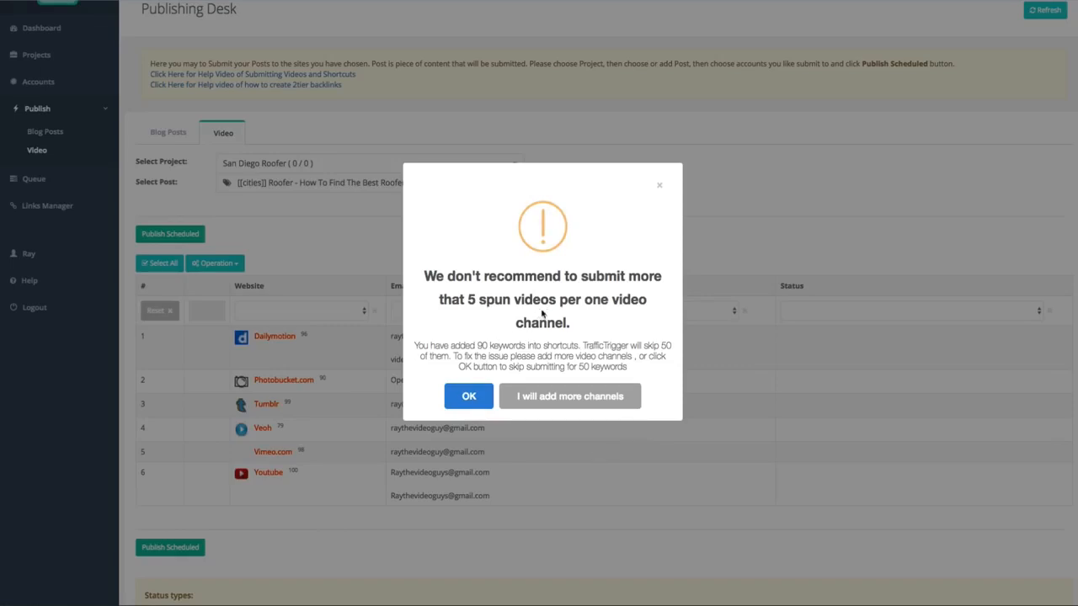
pyautogui.click(469, 397)
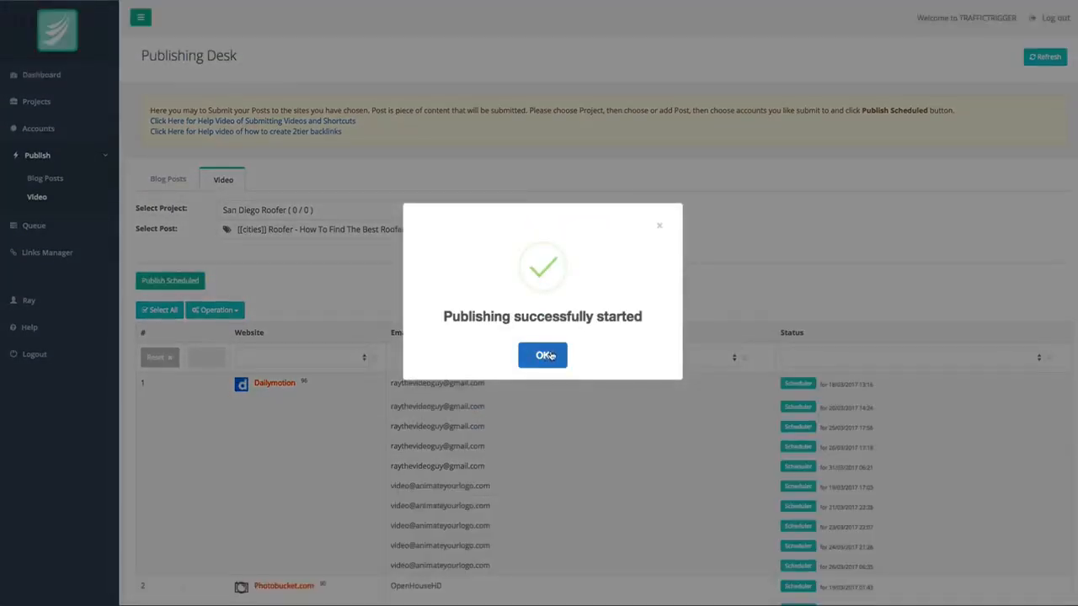
pyautogui.click(543, 356)
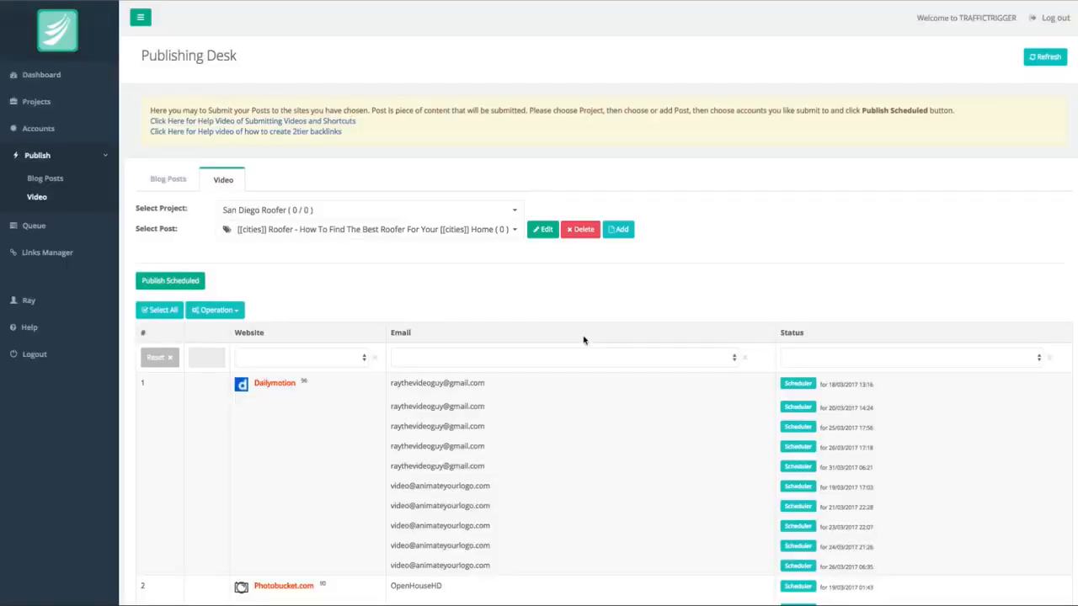
# Review the scheduled publishing dates for every video site account, from Dailymotion through Youtube.
pyautogui.scroll(-3, 583, 340)
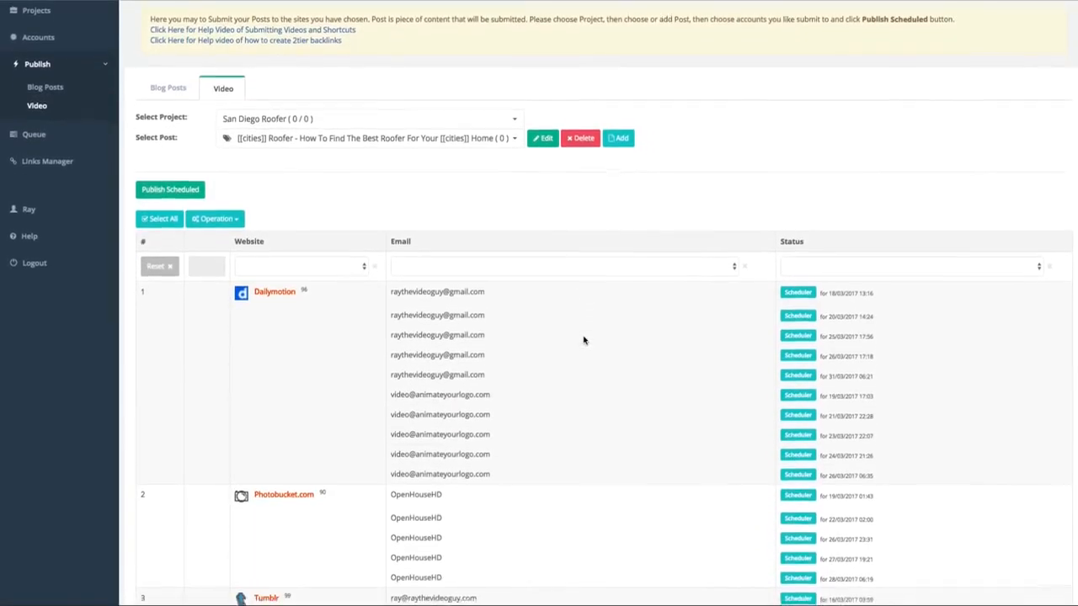
pyautogui.scroll(-5, 591, 409)
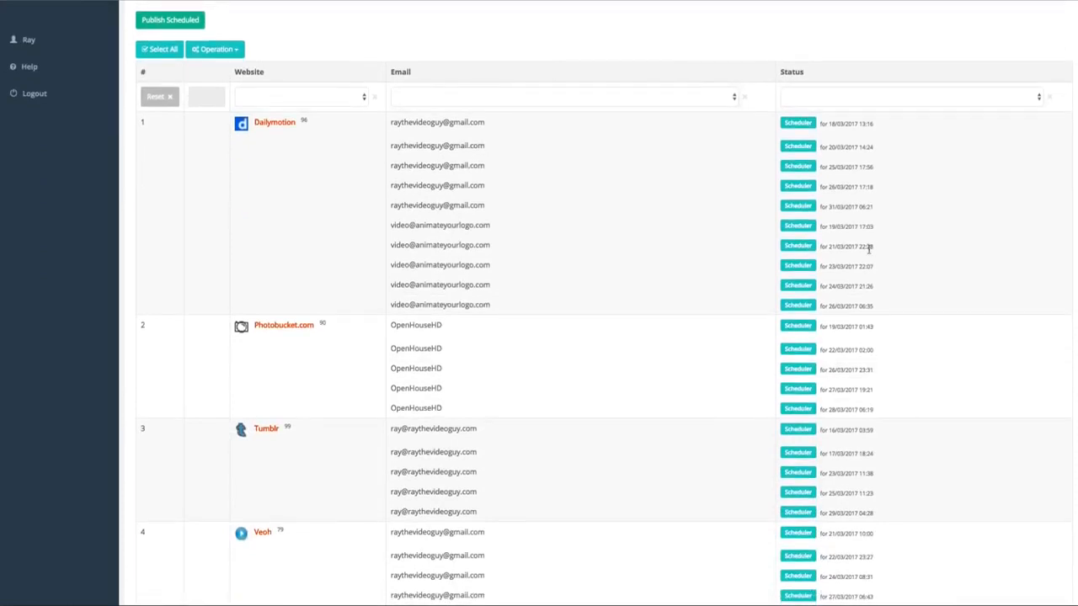
pyautogui.scroll(-7, 821, 291)
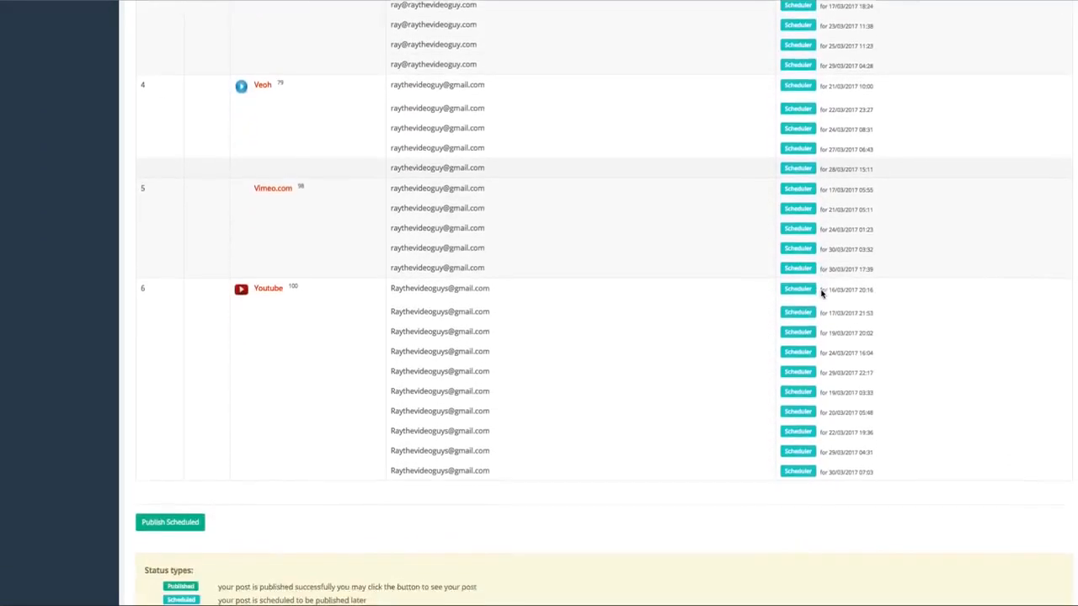
pyautogui.scroll(1, 606, 272)
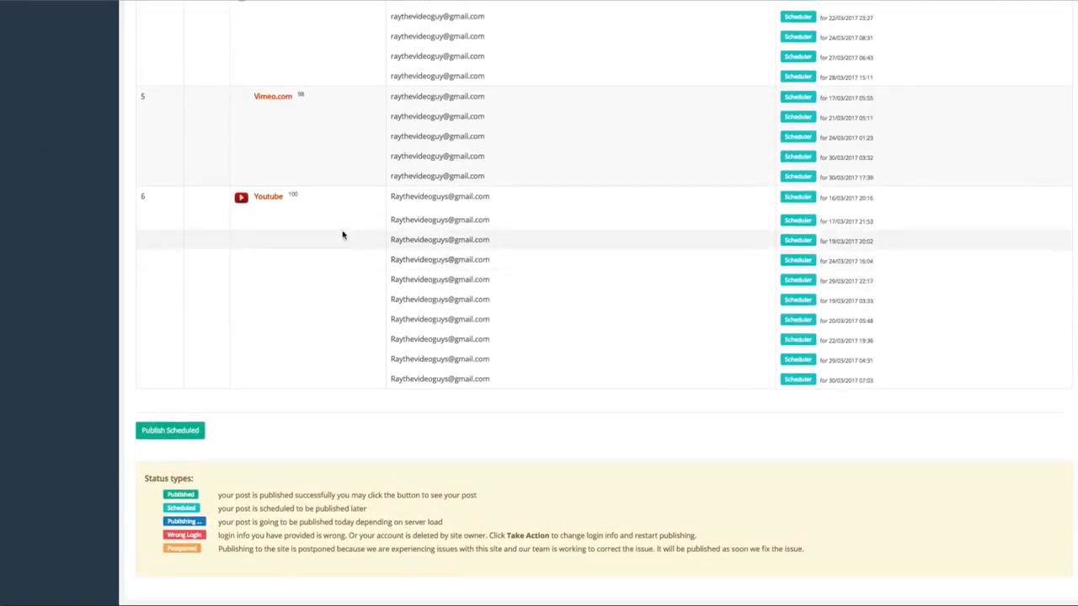
pyautogui.scroll(7, 346, 260)
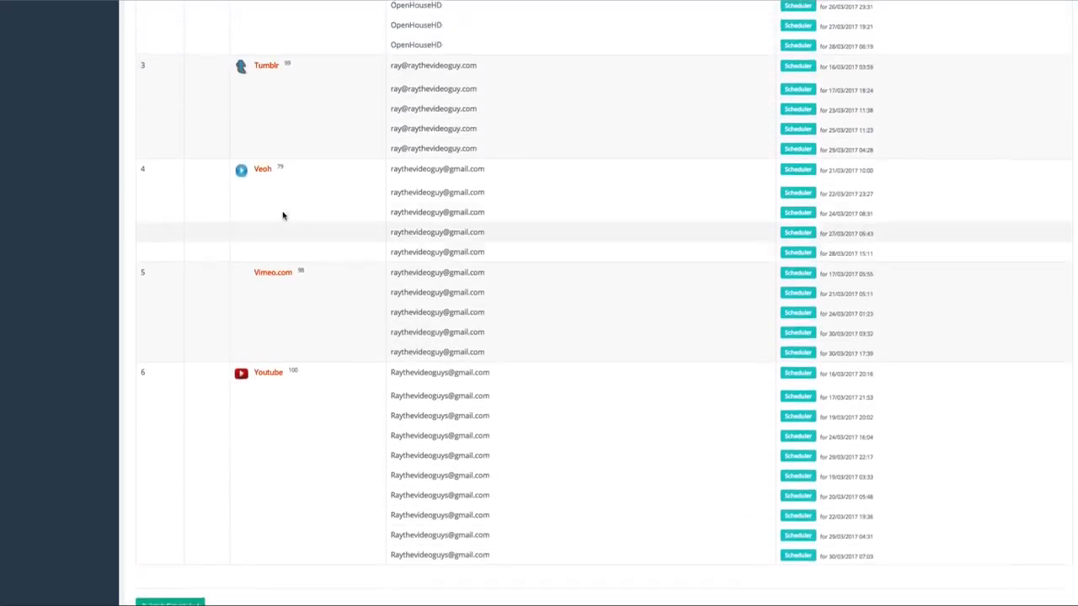
pyautogui.scroll(2, 286, 206)
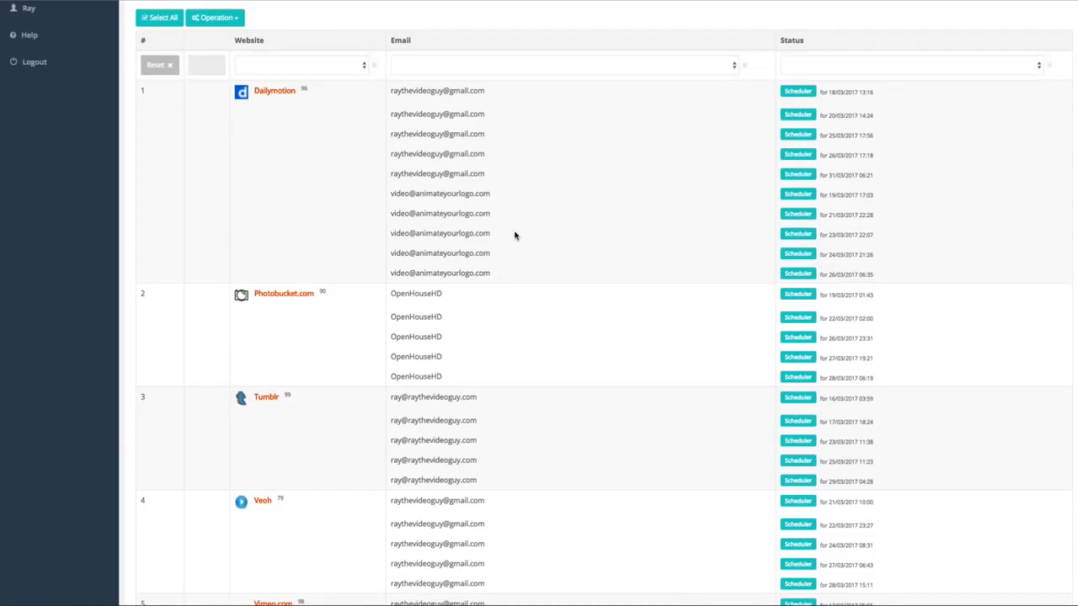
pyautogui.scroll(2, 520, 234)
pyautogui.scroll(3, 522, 235)
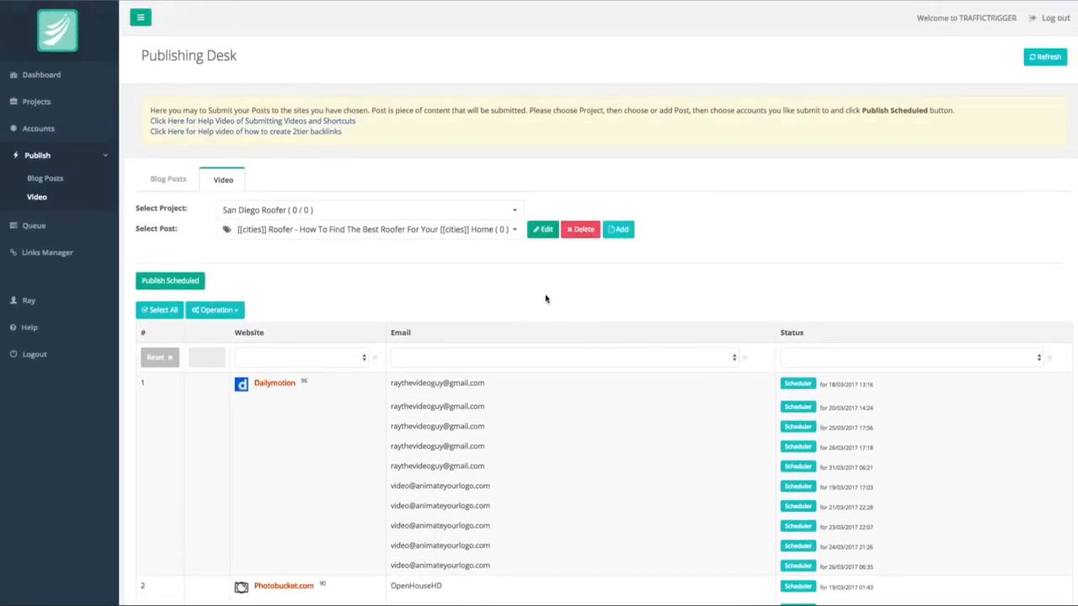